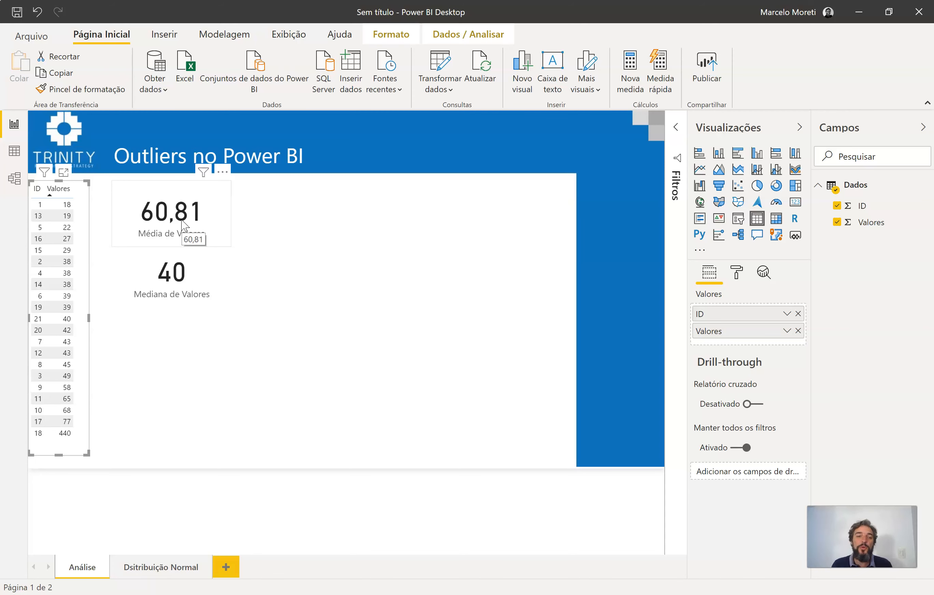
Review the normal distribution chart on its own page and return to the Análise page.
{"action": "left_click", "coordinate": [155, 569]}
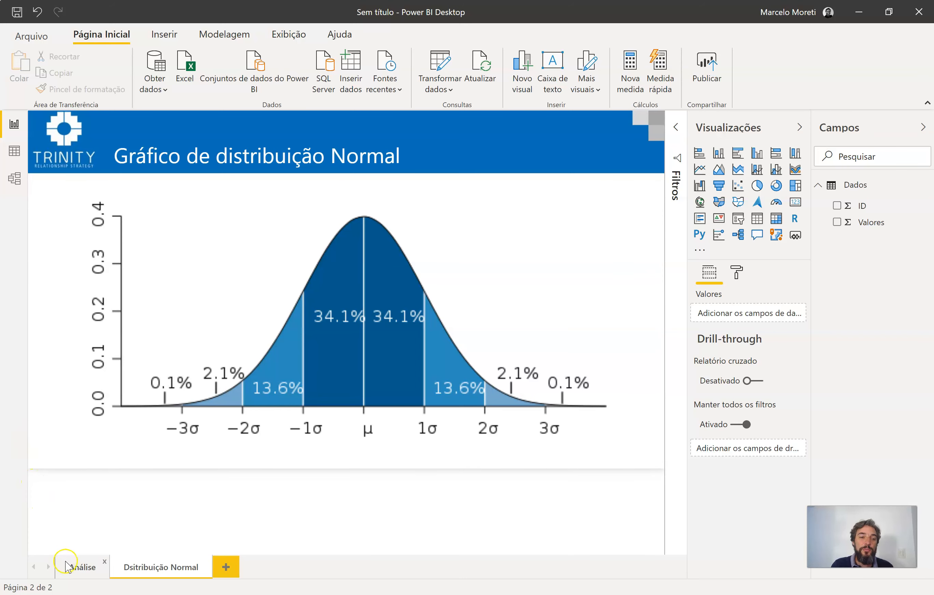
{"action": "left_click", "coordinate": [93, 572]}
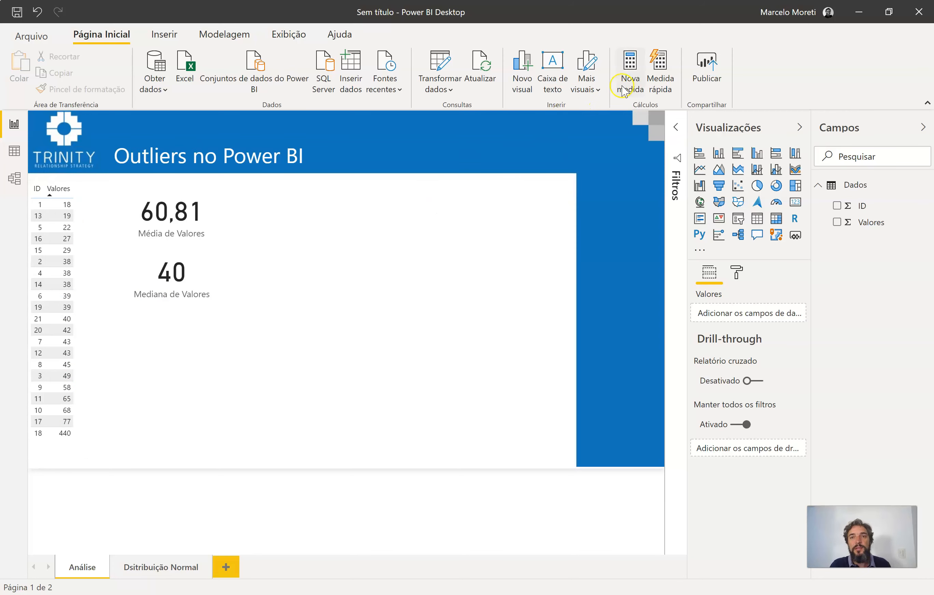
Start a new measure named Desvio Padrão that uses the population standard deviation function STDEV.P.
{"action": "left_click", "coordinate": [636, 66]}
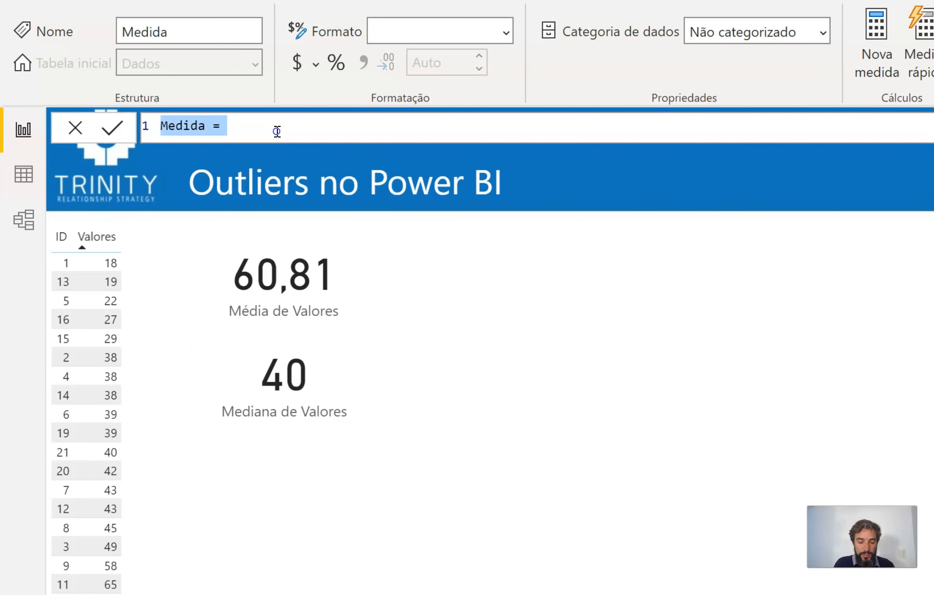
{"action": "type", "text": "Desvio"}
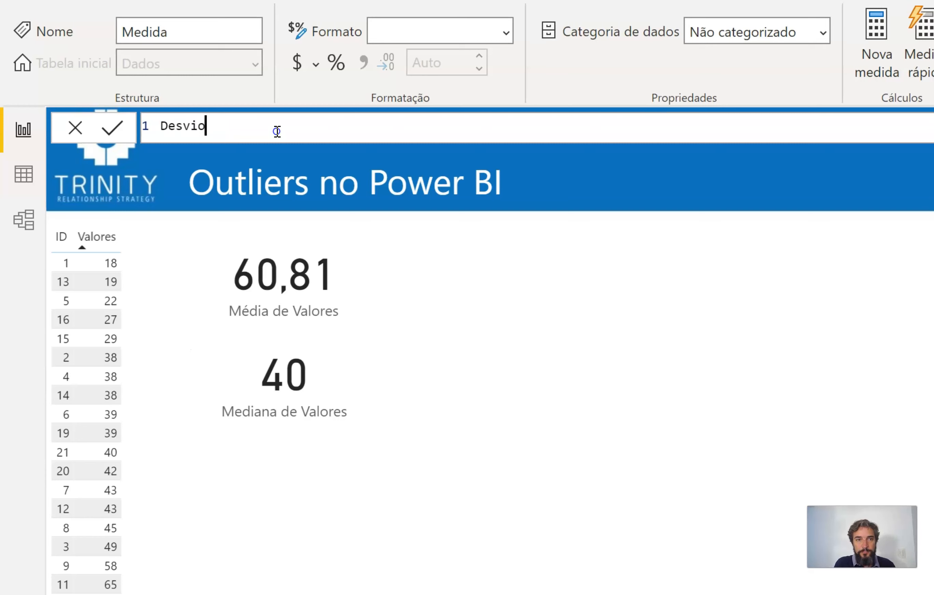
{"action": "type", "text": " Padrã"}
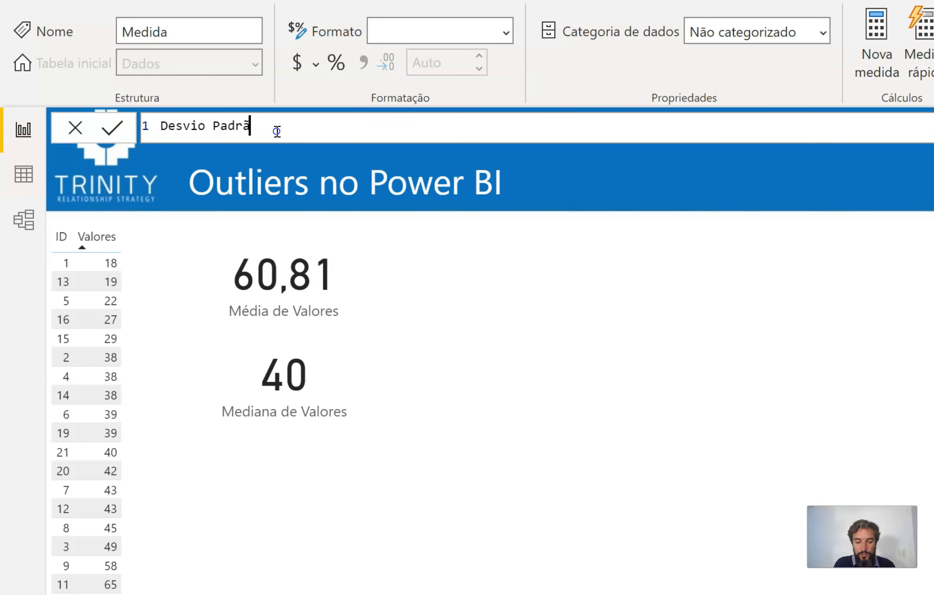
{"action": "type", "text": "o = std"}
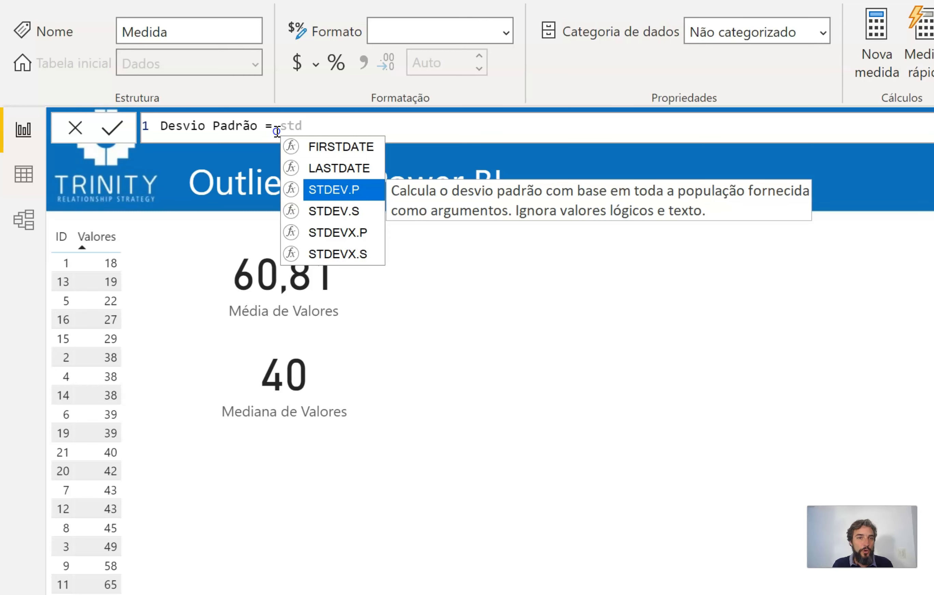
{"action": "key", "text": "Tab"}
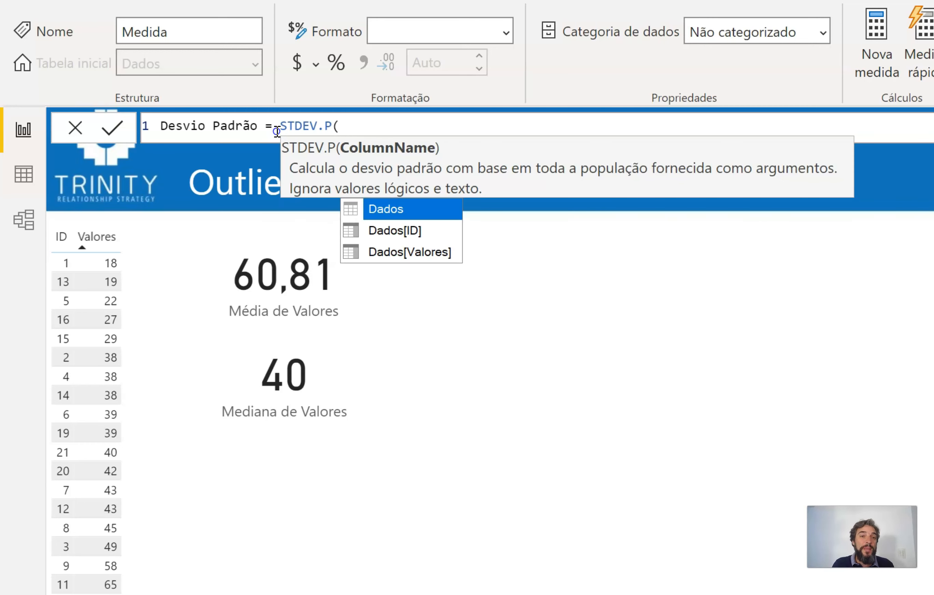
{"action": "key", "text": "BackSpace"}
{"action": "key", "text": "BackSpace"}
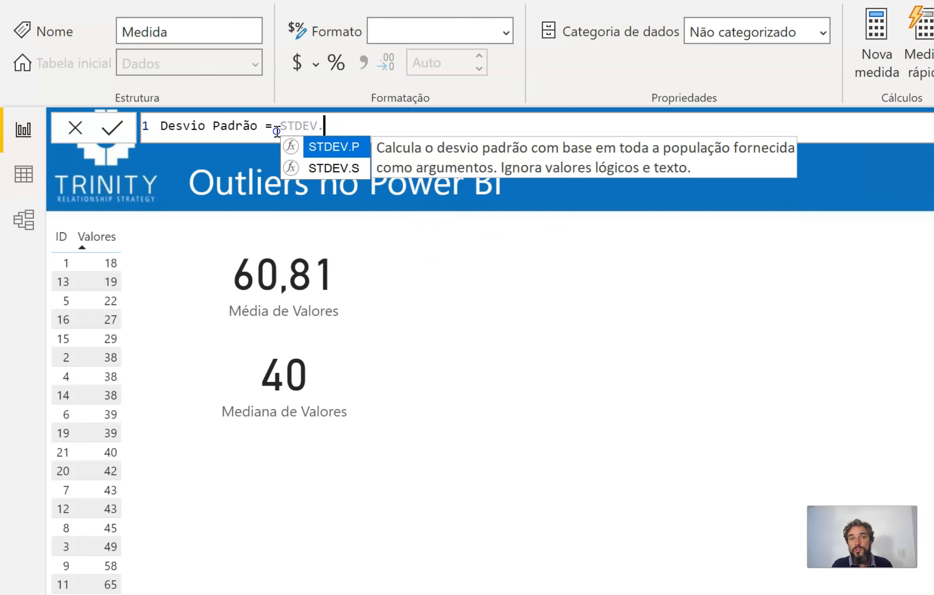
{"action": "key", "text": "Down"}
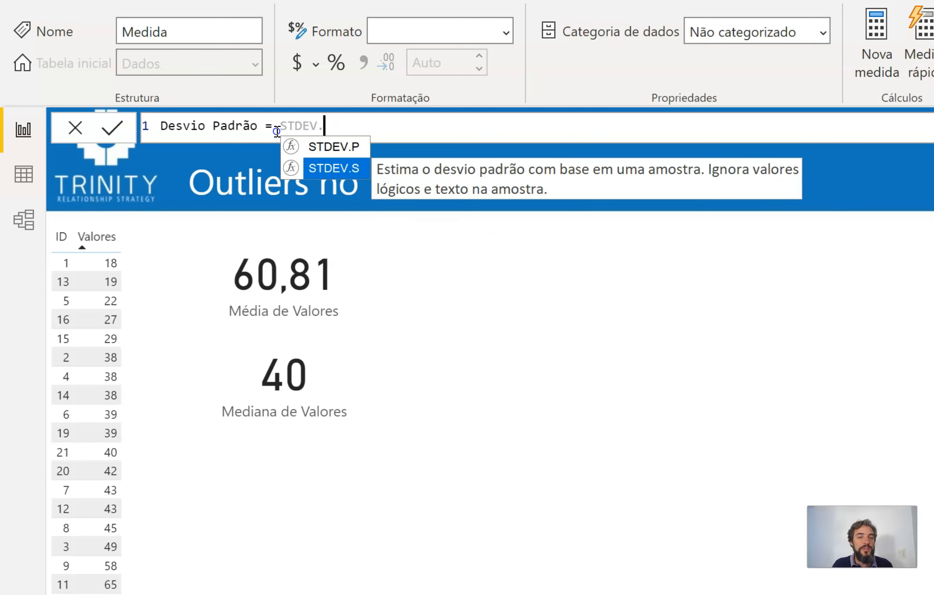
{"action": "key", "text": "Up"}
{"action": "type", "text": "P("}
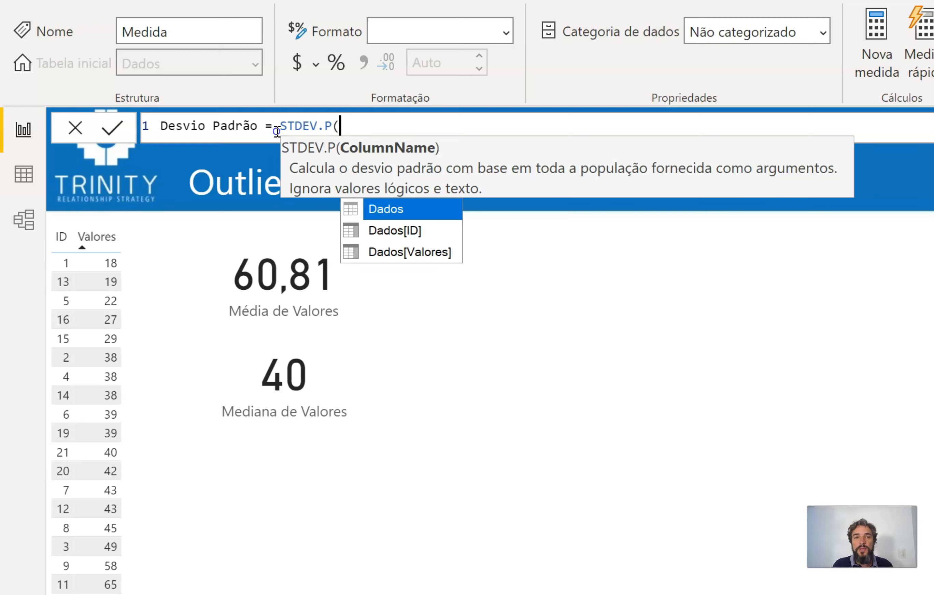
Complete the Desvio Padrão formula with the column Dados[Valores] and commit the measure.
{"action": "key", "text": "Down"}
{"action": "key", "text": "Down"}
{"action": "key", "text": "Tab"}
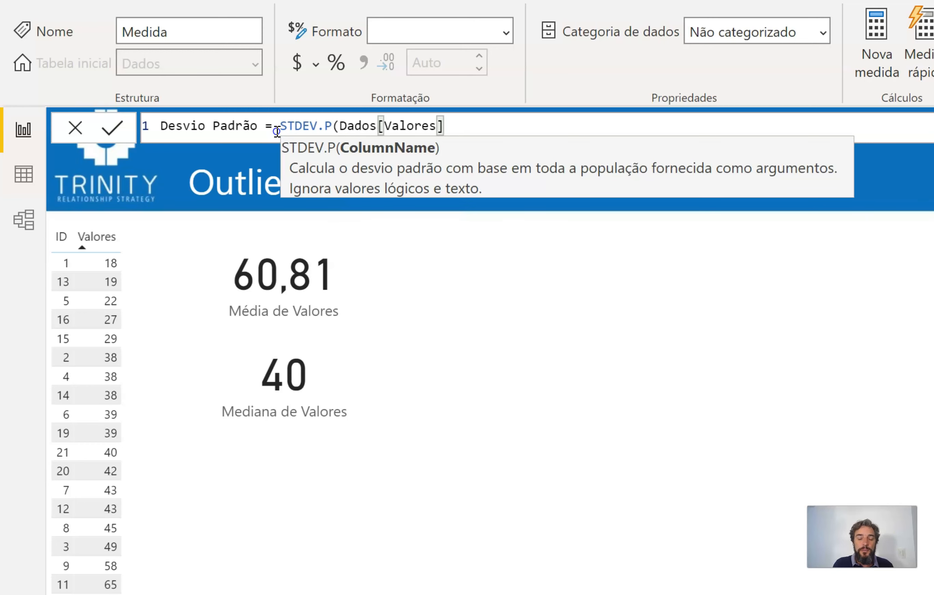
{"action": "type", "text": ")"}
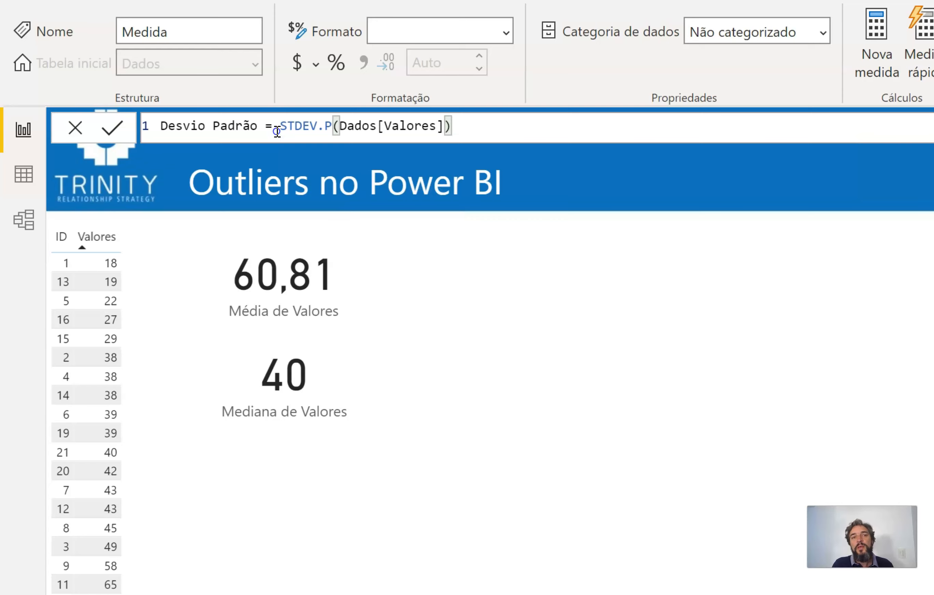
{"action": "key", "text": "Return"}
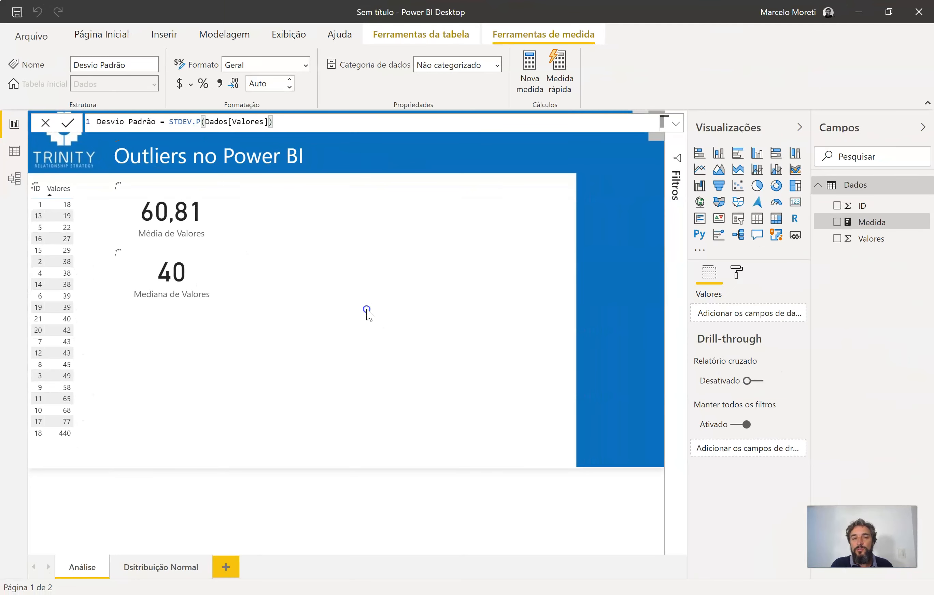
Add the Desvio Padrão measure to the Análise page as a card visual and narrow the card.
{"action": "left_click_drag", "start_coordinate": [897, 206], "coordinate": [450, 212]}
{"action": "left_click", "coordinate": [835, 205]}
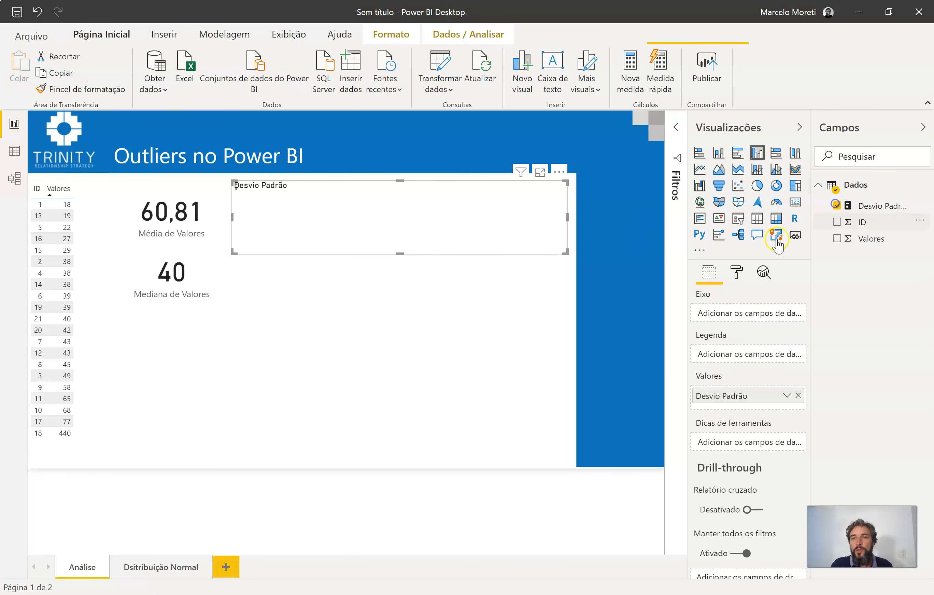
{"action": "left_click", "coordinate": [829, 209]}
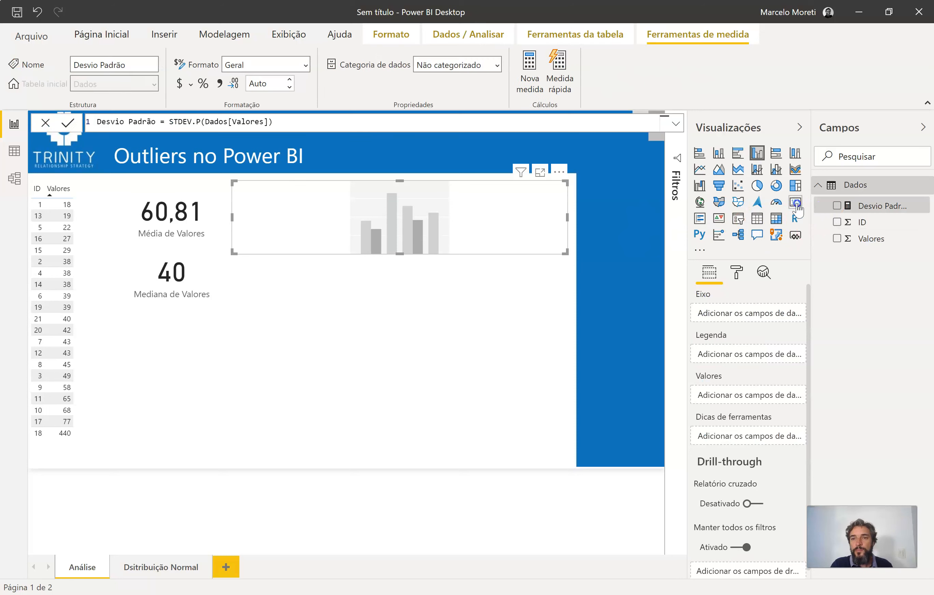
{"action": "left_click", "coordinate": [626, 237]}
{"action": "left_click", "coordinate": [836, 205]}
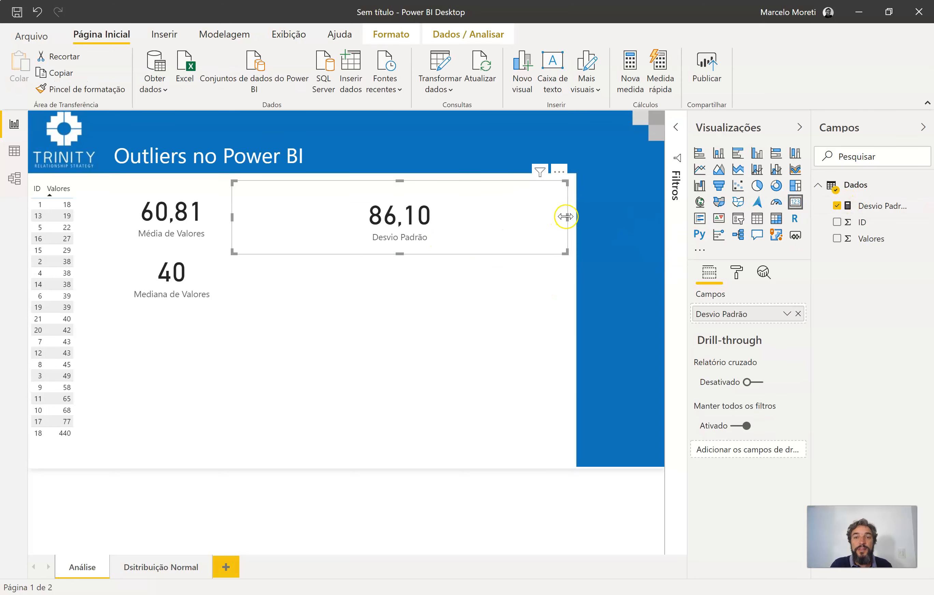
{"action": "left_click_drag", "start_coordinate": [566, 217], "coordinate": [465, 217]}
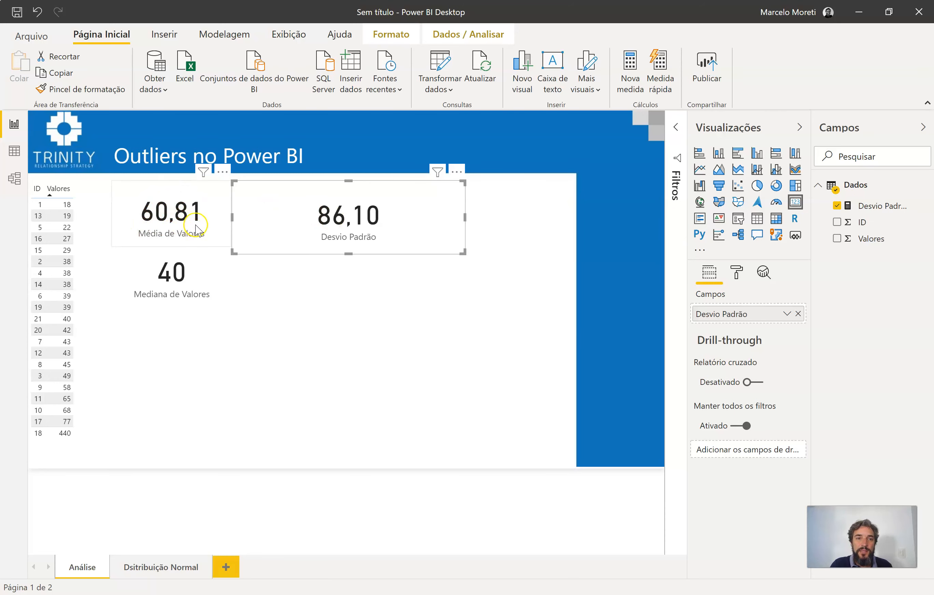
Compare the mean and standard deviation cards on the Análise page with the Distribuição Normal chart.
{"action": "left_click", "coordinate": [173, 565]}
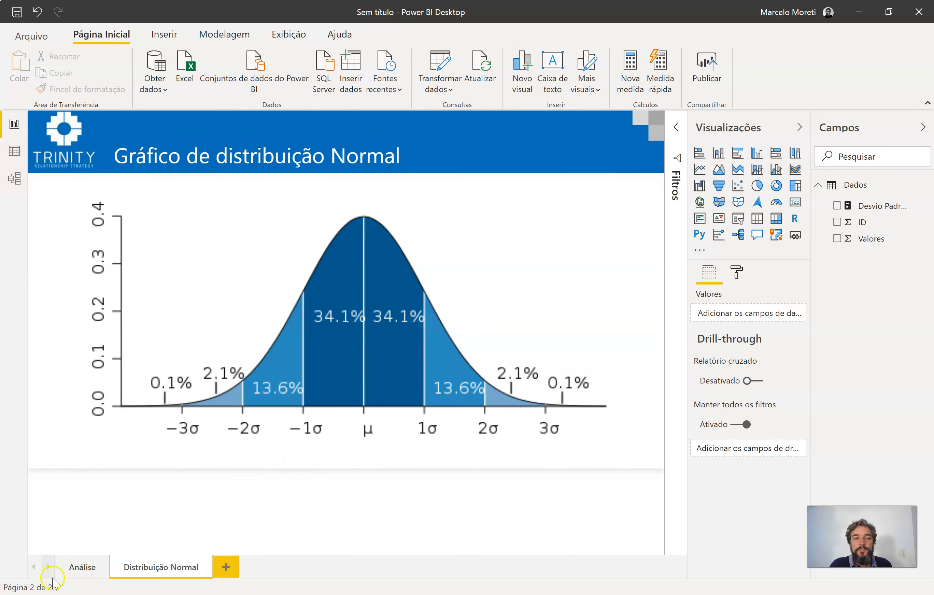
{"action": "left_click", "coordinate": [81, 567]}
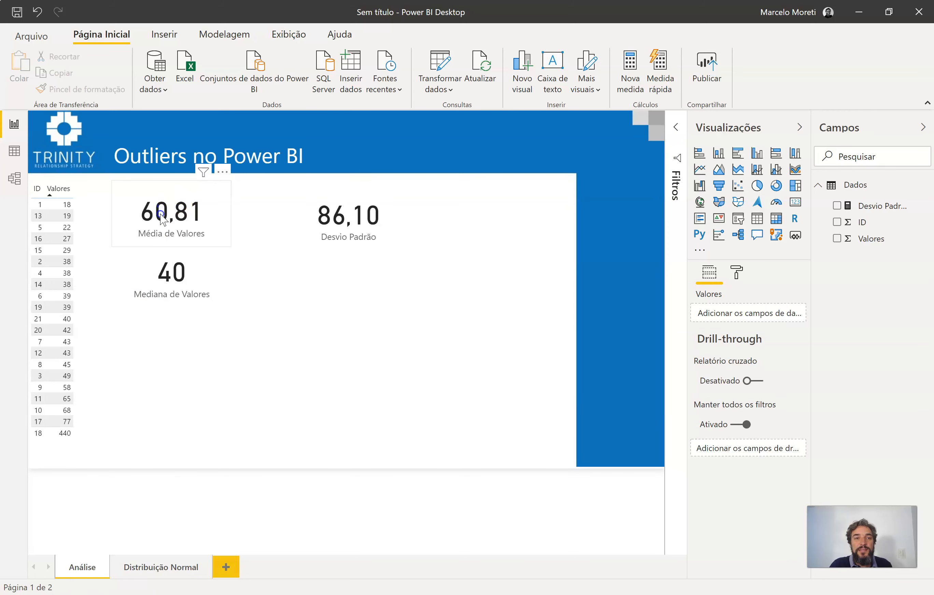
{"action": "left_click", "coordinate": [154, 506]}
{"action": "left_click", "coordinate": [165, 570]}
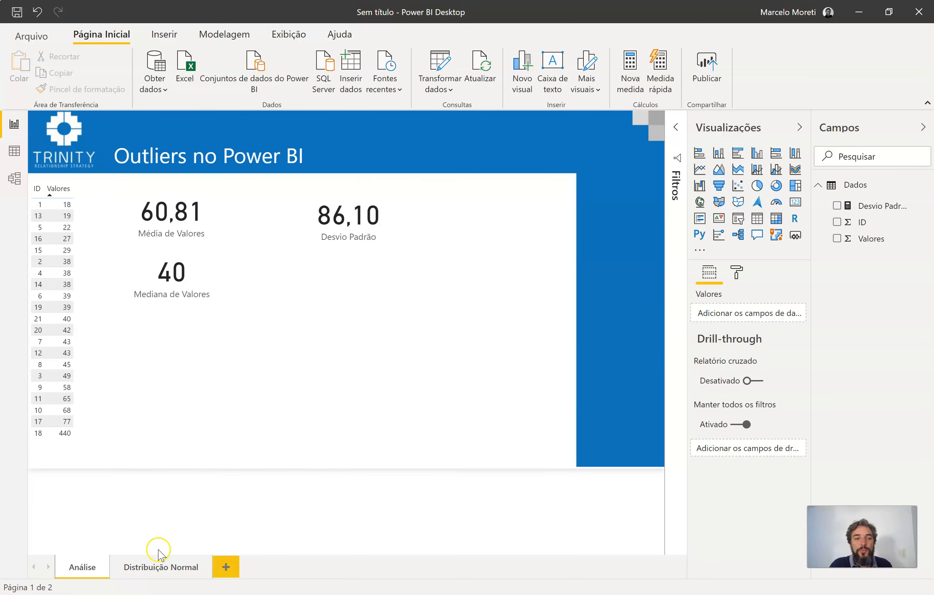
{"action": "left_click", "coordinate": [157, 564]}
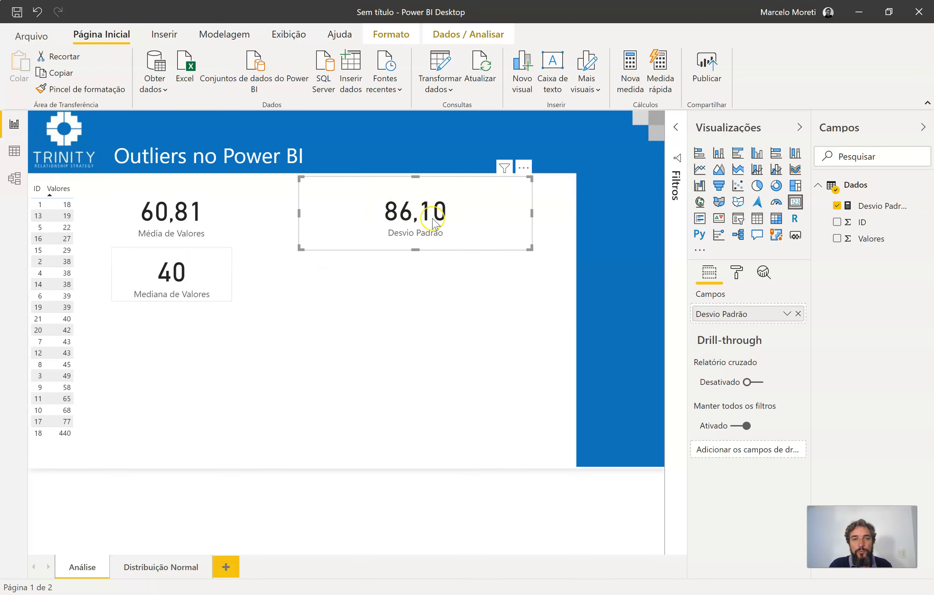
Filter the page by single table rows, such as IDs 16 and 6, to check how the Desvio Padrão card responds, and clear the selection.
{"action": "left_click", "coordinate": [40, 236]}
{"action": "left_click", "coordinate": [41, 238]}
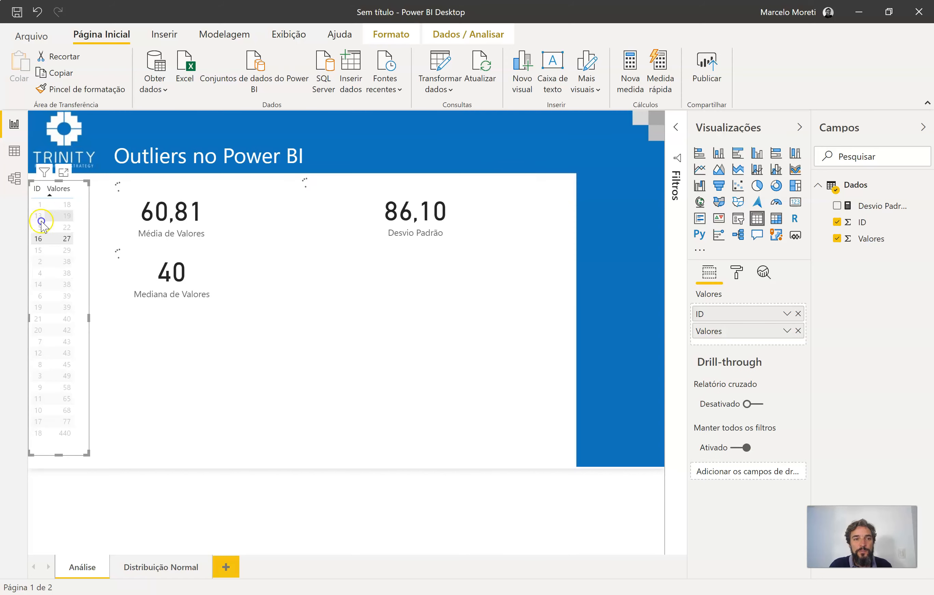
{"action": "left_click", "coordinate": [40, 295]}
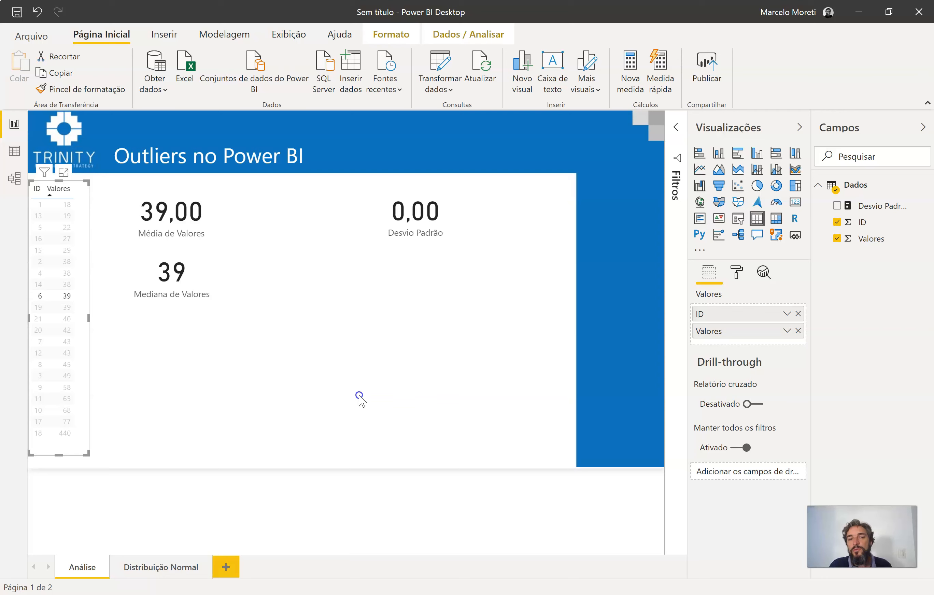
{"action": "left_click", "coordinate": [66, 295]}
Change the Desvio Padrão measure to CALCULATE(STDEV.P(Dados[Valores]), ALL(Dados)) so it ignores filters.
{"action": "left_click", "coordinate": [455, 228]}
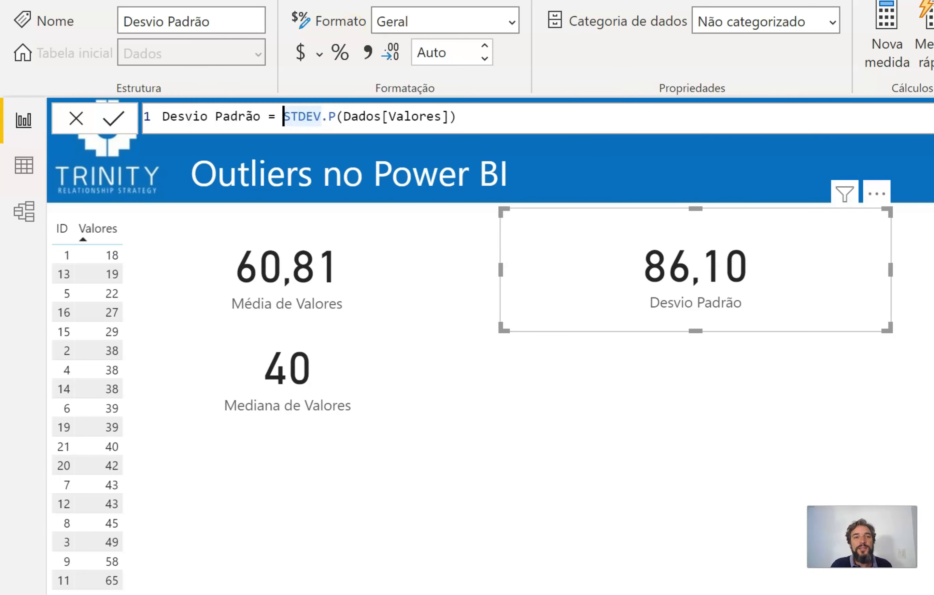
{"action": "type", "text": "calc"}
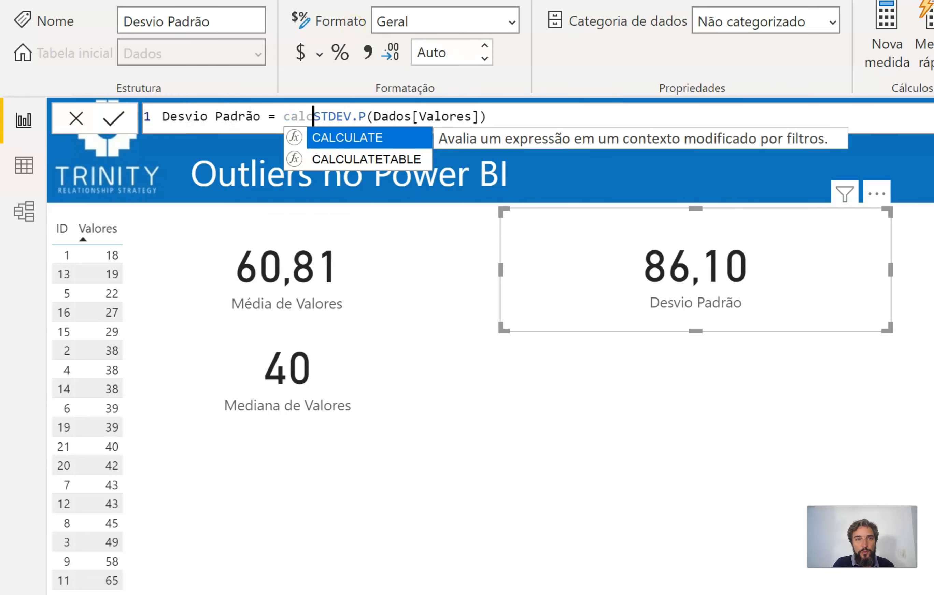
{"action": "key", "text": "Tab"}
{"action": "key", "text": "End"}
{"action": "type", "text": ","}
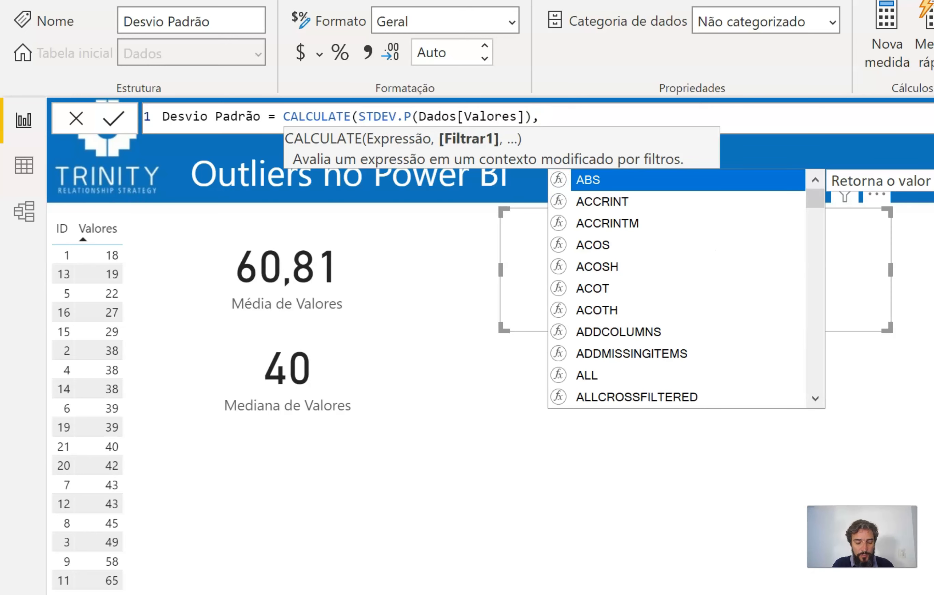
{"action": "type", "text": " all"}
{"action": "key", "text": "Tab"}
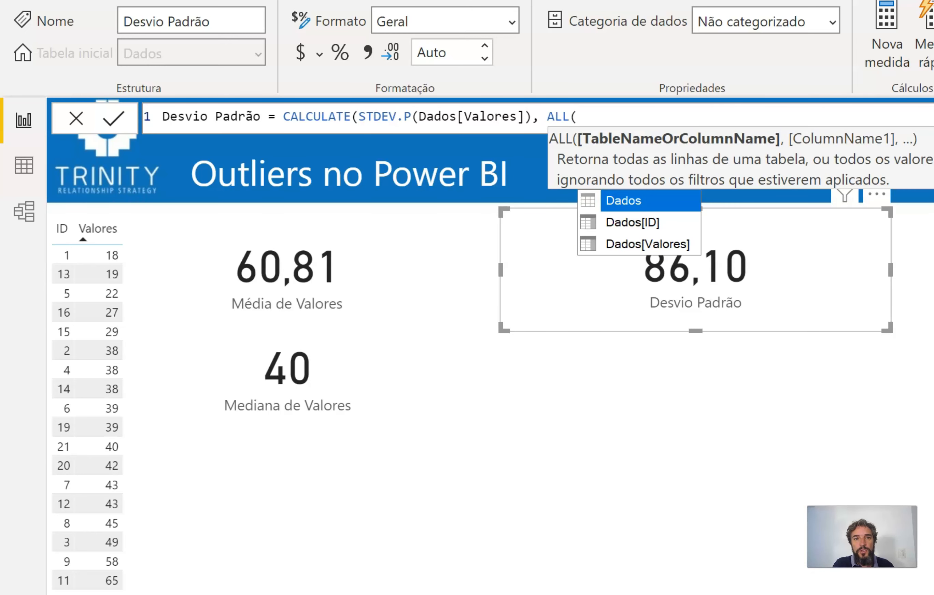
{"action": "type", "text": "da"}
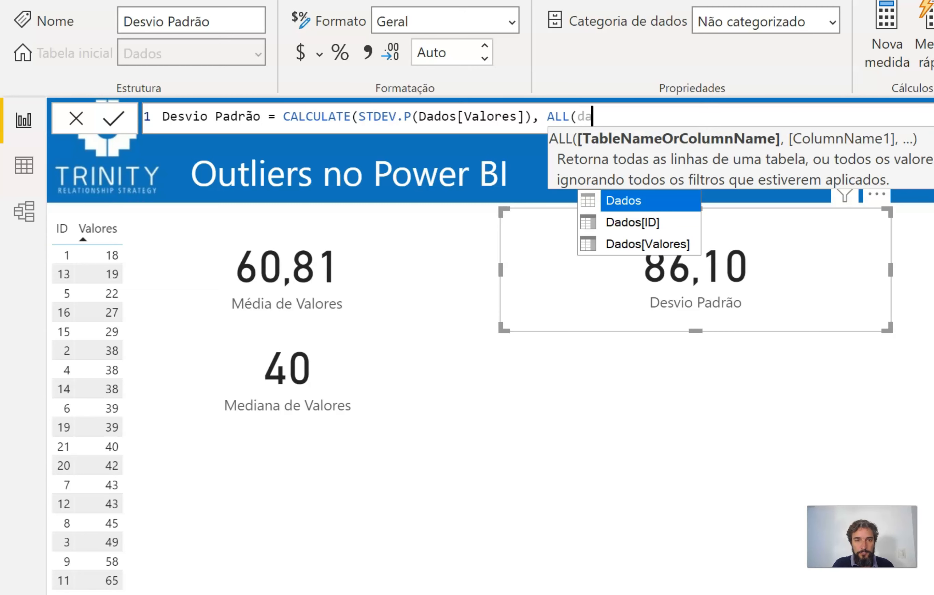
{"action": "key", "text": "Tab"}
{"action": "type", "text": "))"}
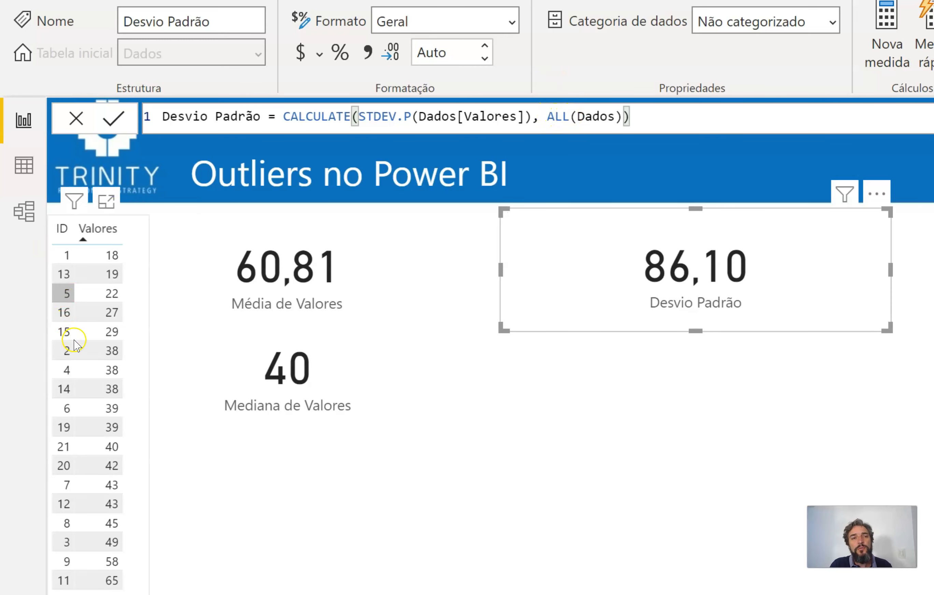
Test the edited Desvio Padrão card by filtering on table rows such as ID 15, and clear the selection.
{"action": "left_click", "coordinate": [72, 338]}
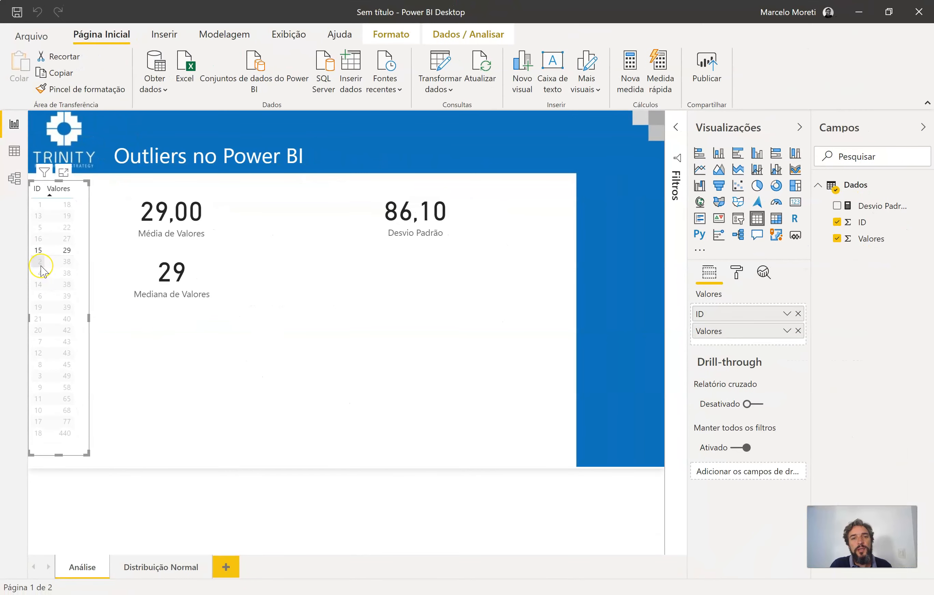
{"action": "left_click", "coordinate": [41, 266]}
{"action": "left_click", "coordinate": [41, 266]}
{"action": "left_click", "coordinate": [341, 341]}
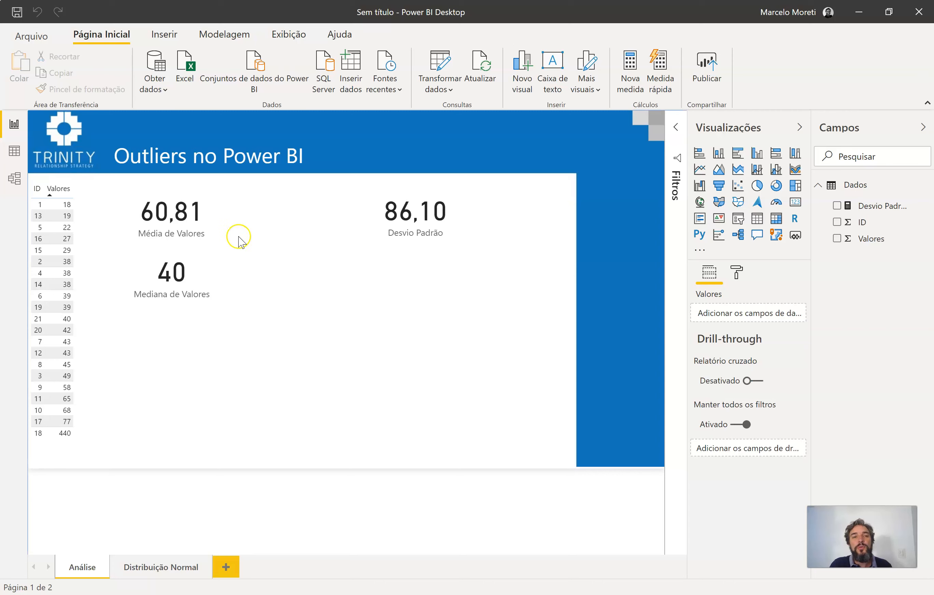
{"action": "mouse_move", "coordinate": [171, 218]}
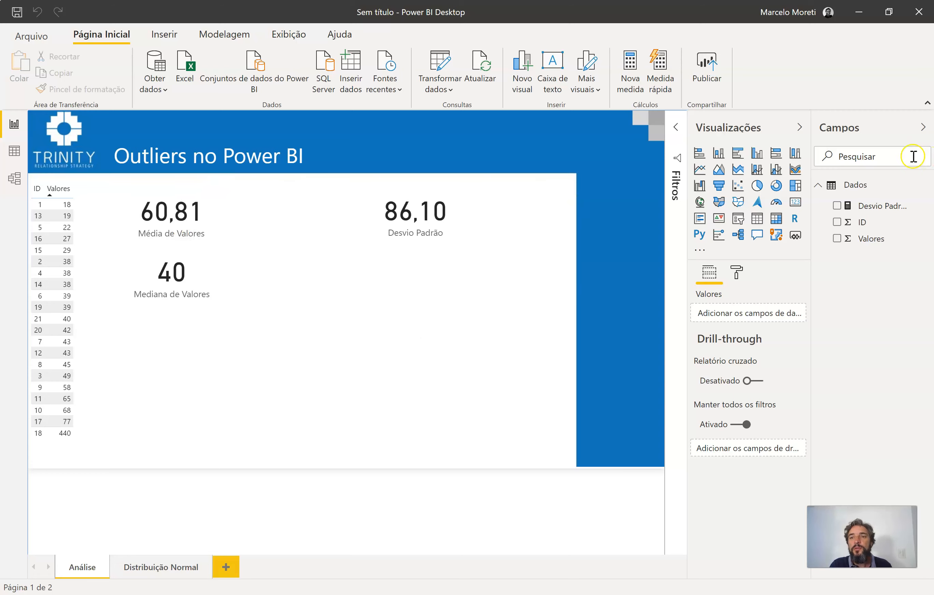
Create a new measure named Média Global in the Dados table.
{"action": "left_click", "coordinate": [875, 185]}
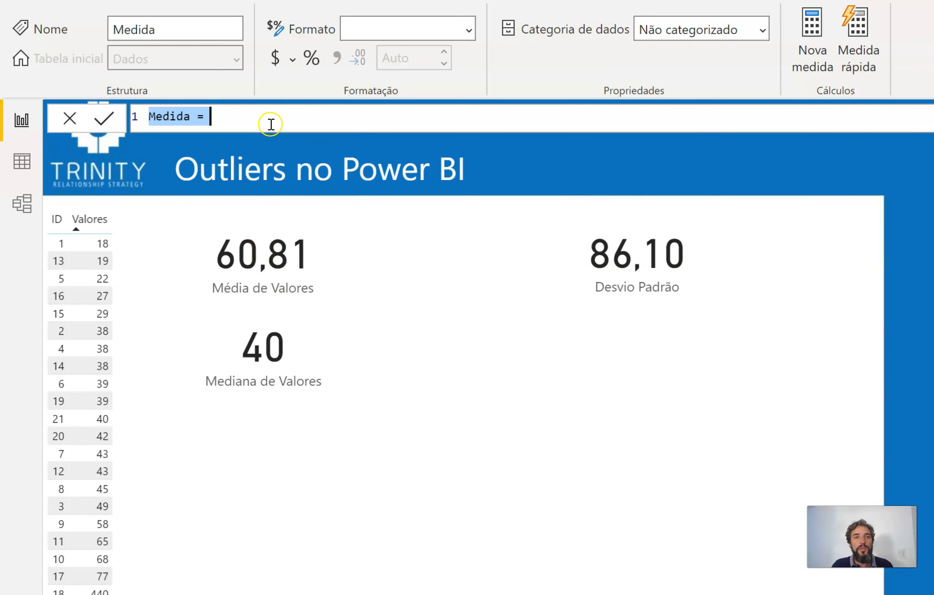
{"action": "left_click_drag", "start_coordinate": [270, 119], "coordinate": [124, 98]}
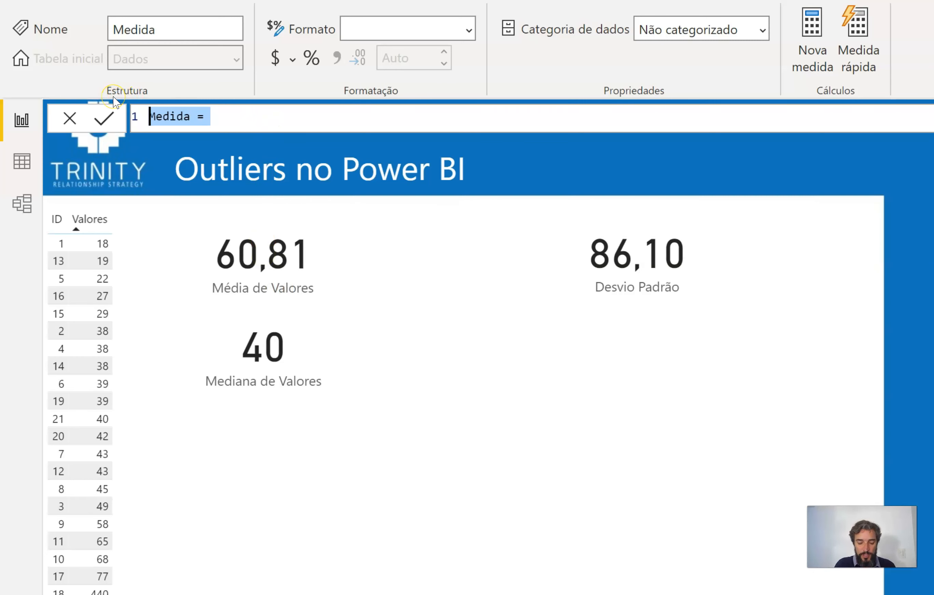
{"action": "type", "text": "Médioa"}
{"action": "key", "text": "BackSpace"}
{"action": "key", "text": "BackSpace"}
{"action": "key", "text": "BackSpace"}
{"action": "type", "text": "a Global"}
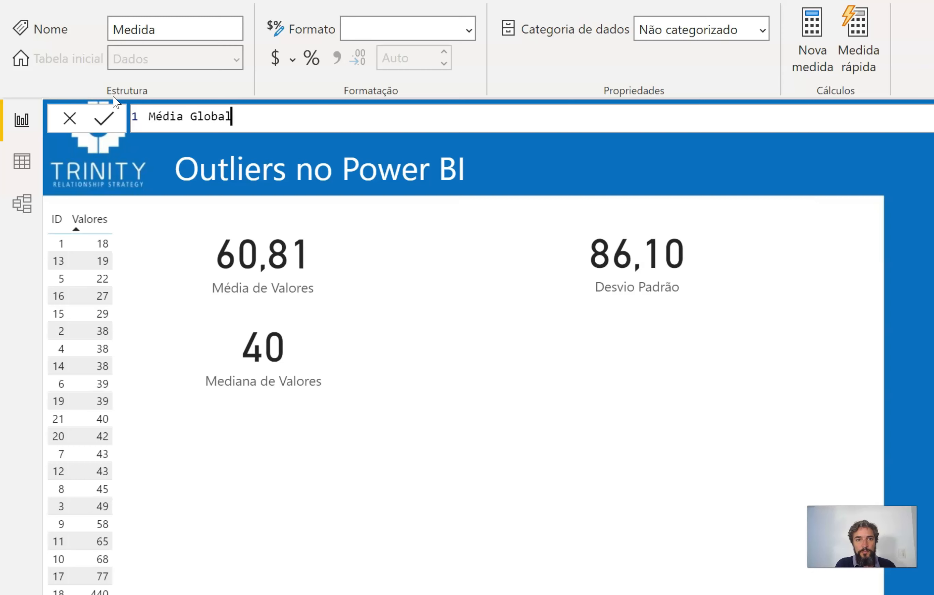
{"action": "type", "text": " = "}
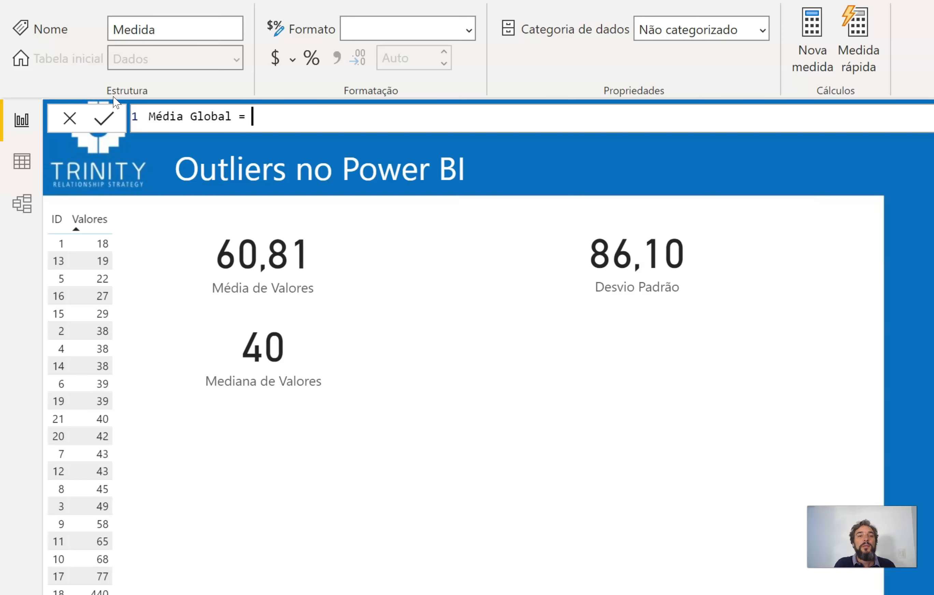
Begin the Média Global formula with CALCULATE and the expression AVERAGE(Dados[Valores]).
{"action": "type", "text": "cal"}
{"action": "key", "text": "Tab"}
{"action": "type", "text": "a"}
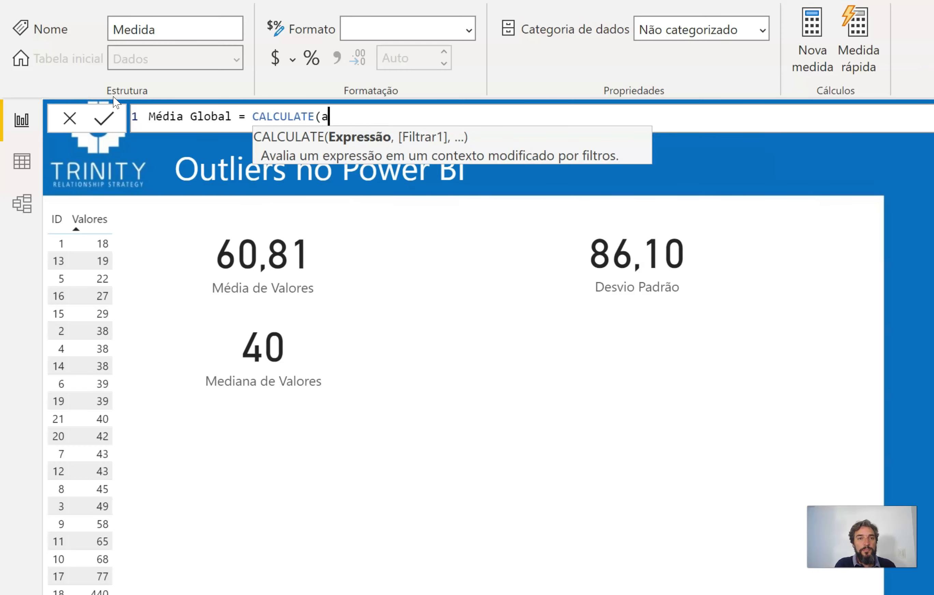
{"action": "type", "text": "ve"}
{"action": "key", "text": "Tab"}
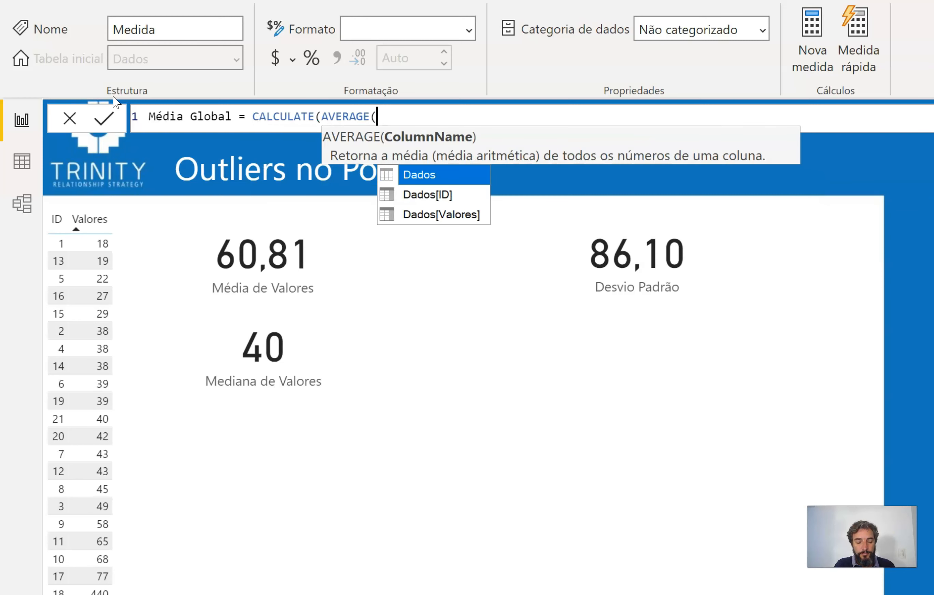
{"action": "type", "text": "va"}
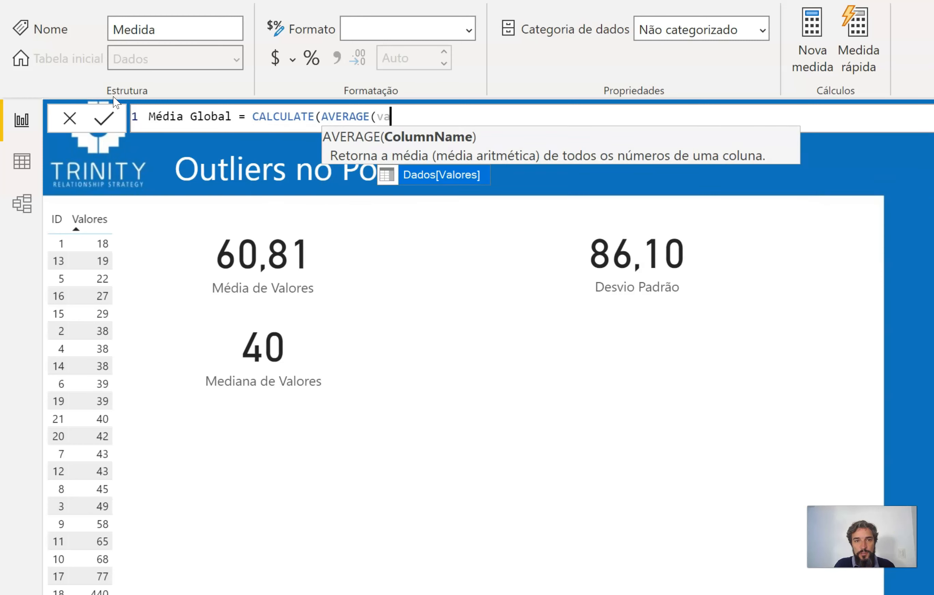
{"action": "key", "text": "BackSpace"}
{"action": "key", "text": "BackSpace"}
{"action": "key", "text": "Down"}
{"action": "key", "text": "Down"}
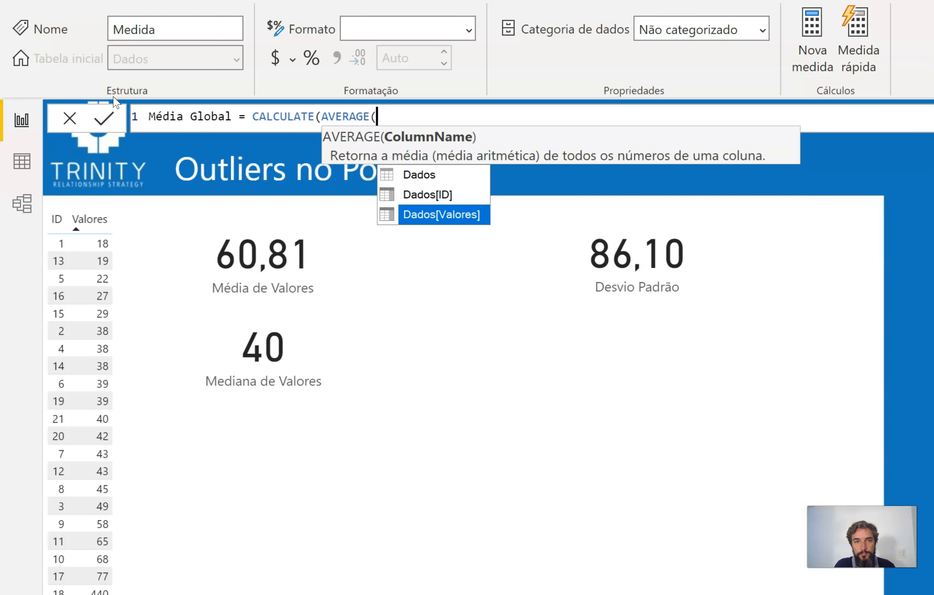
{"action": "key", "text": "Tab"}
{"action": "type", "text": "),"}
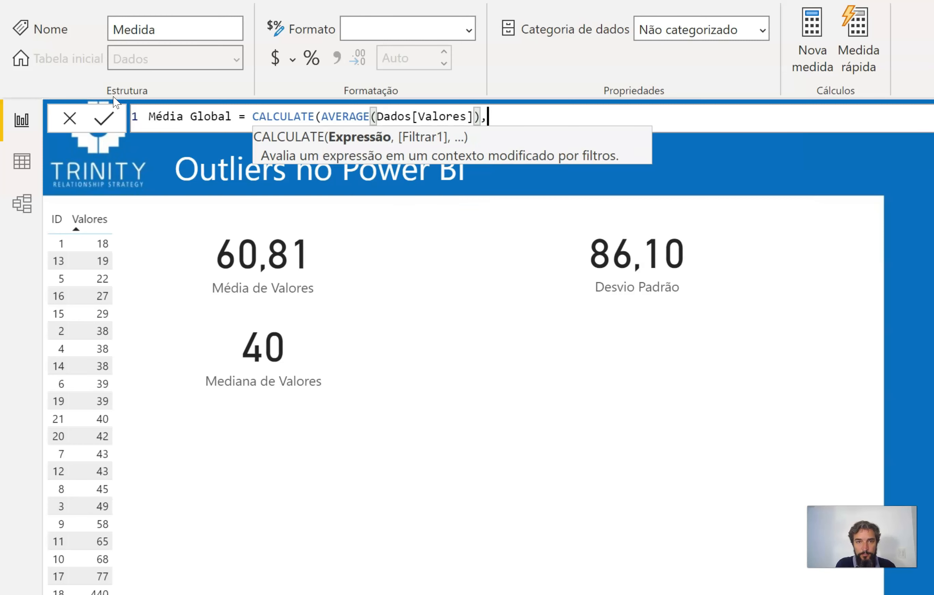
Complete the Média Global formula with the filter argument ALL(Dados) and commit the measure.
{"action": "type", "text": " all(dad"}
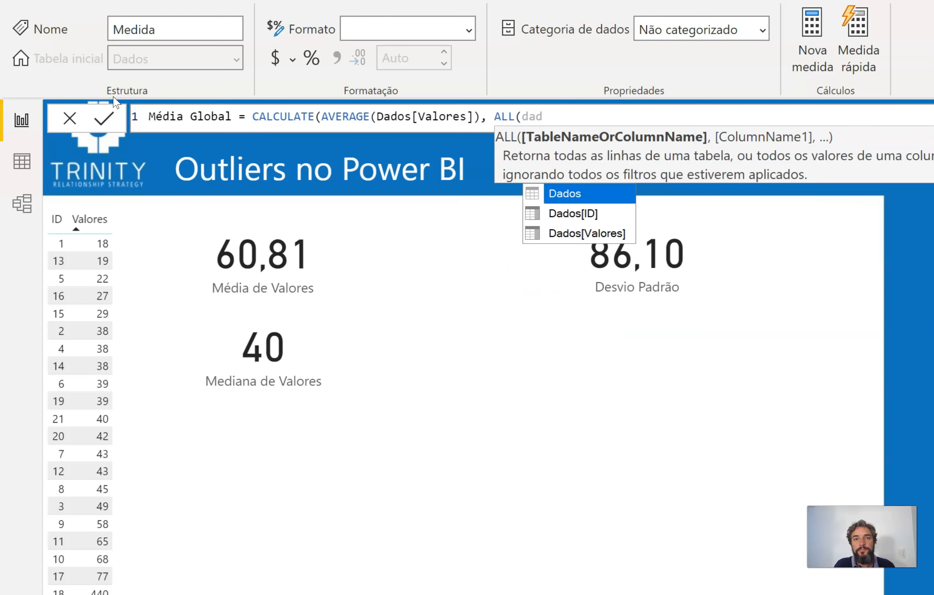
{"action": "key", "text": "Tab"}
{"action": "type", "text": ")"}
{"action": "key", "text": "BackSpace"}
{"action": "type", "text": ")"}
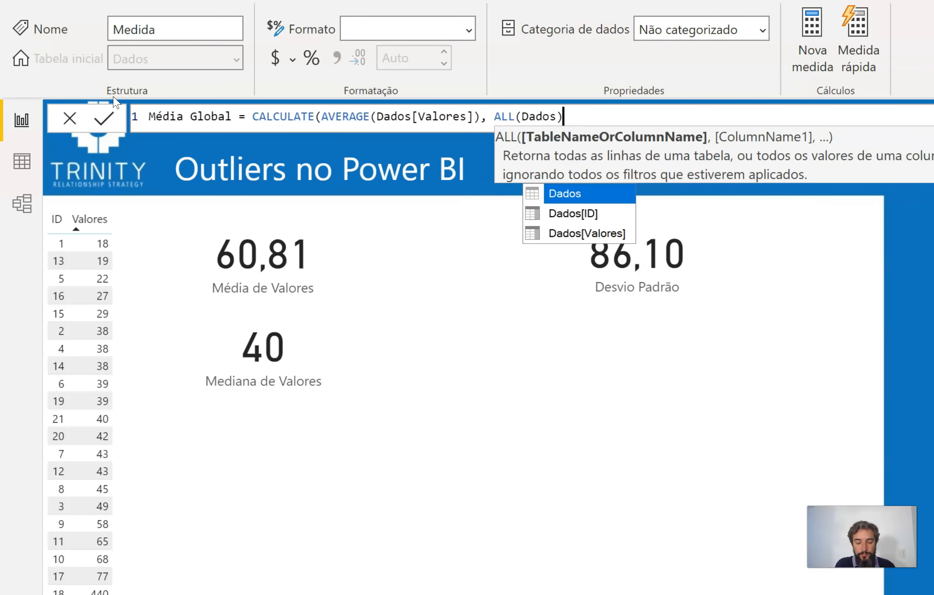
{"action": "type", "text": ")"}
{"action": "key", "text": "Return"}
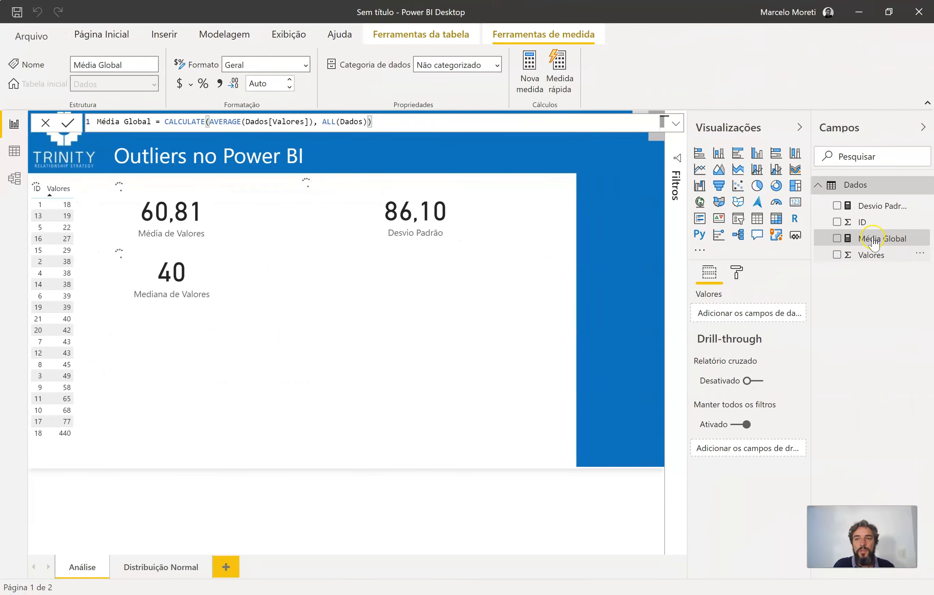
Show Média Global as a card and place it between the Média de Valores and Desvio Padrão cards.
{"action": "left_click", "coordinate": [794, 208]}
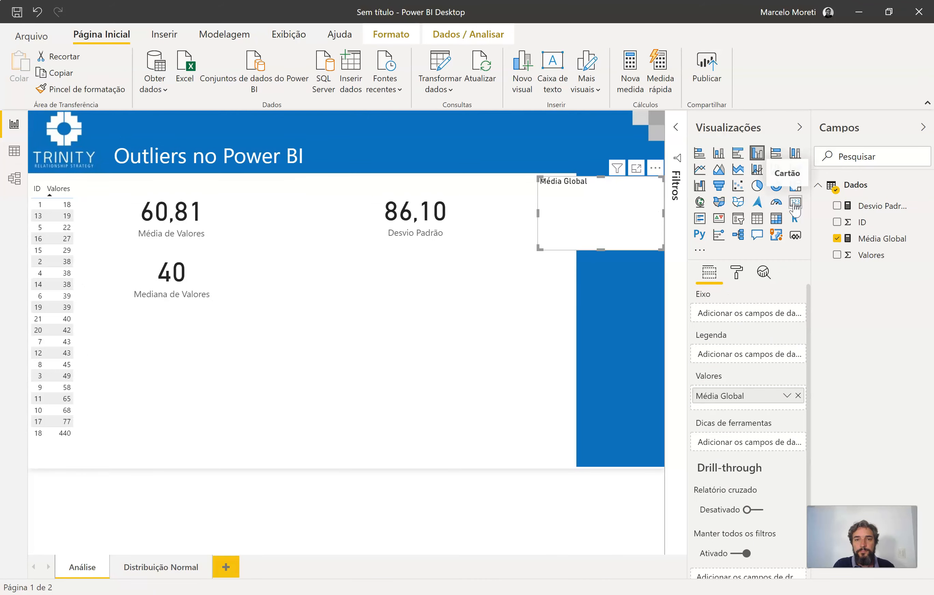
{"action": "left_click_drag", "start_coordinate": [561, 200], "coordinate": [159, 230]}
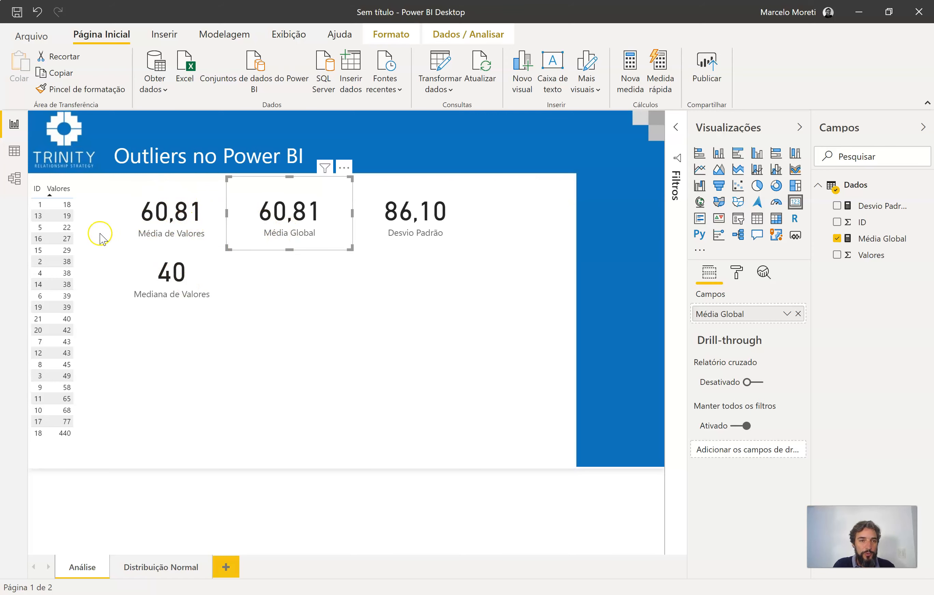
Test the Média Global card by filtering on table rows with IDs 5, 16 and 15, and clear the selection.
{"action": "left_click", "coordinate": [38, 229]}
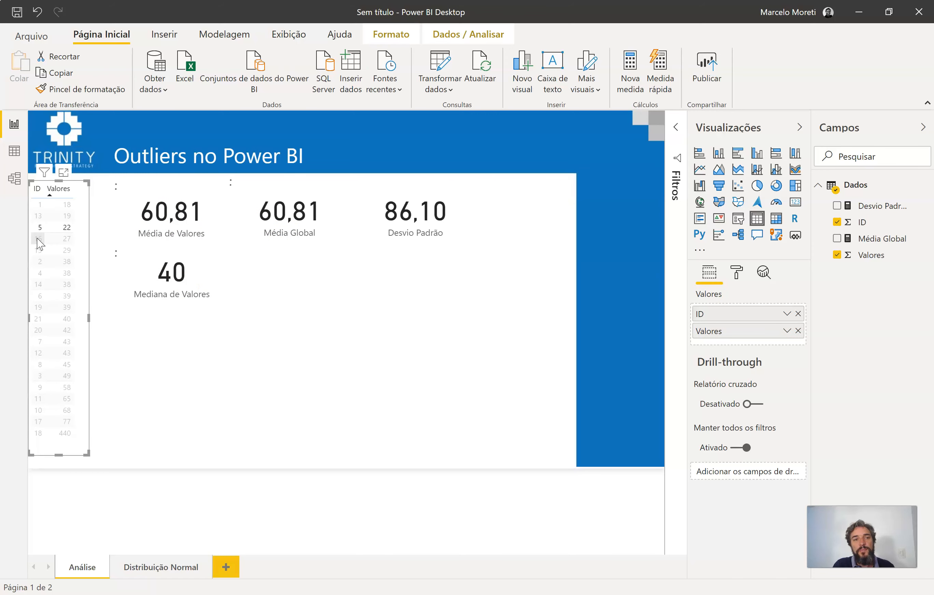
{"action": "left_click", "coordinate": [41, 241], "text": "ctrl"}
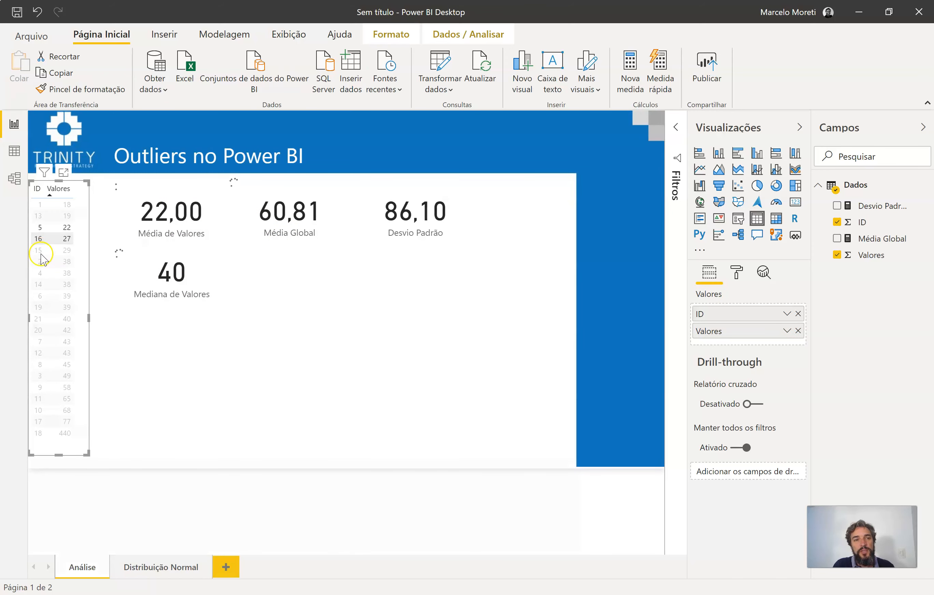
{"action": "left_click", "coordinate": [43, 263], "text": "ctrl"}
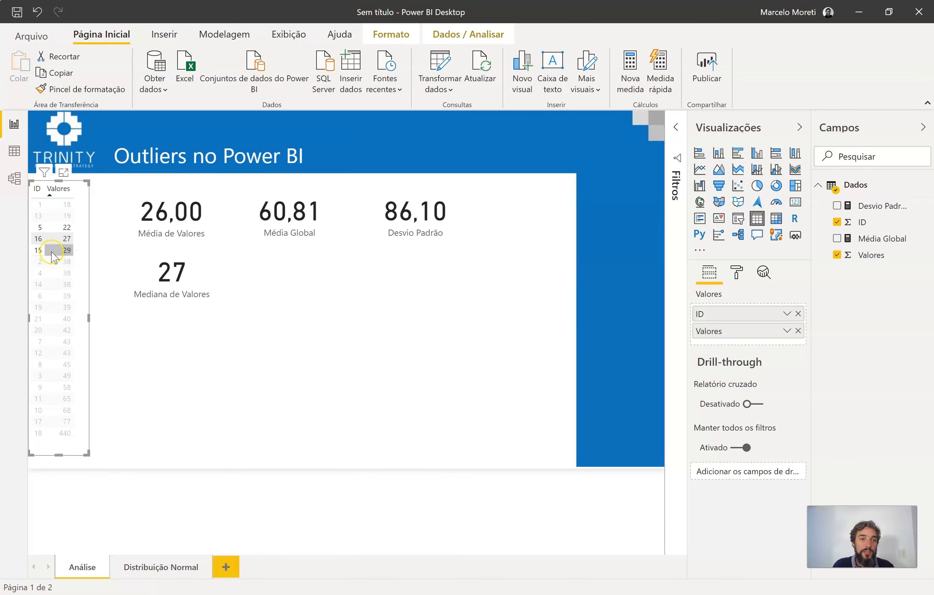
{"action": "left_click", "coordinate": [53, 253]}
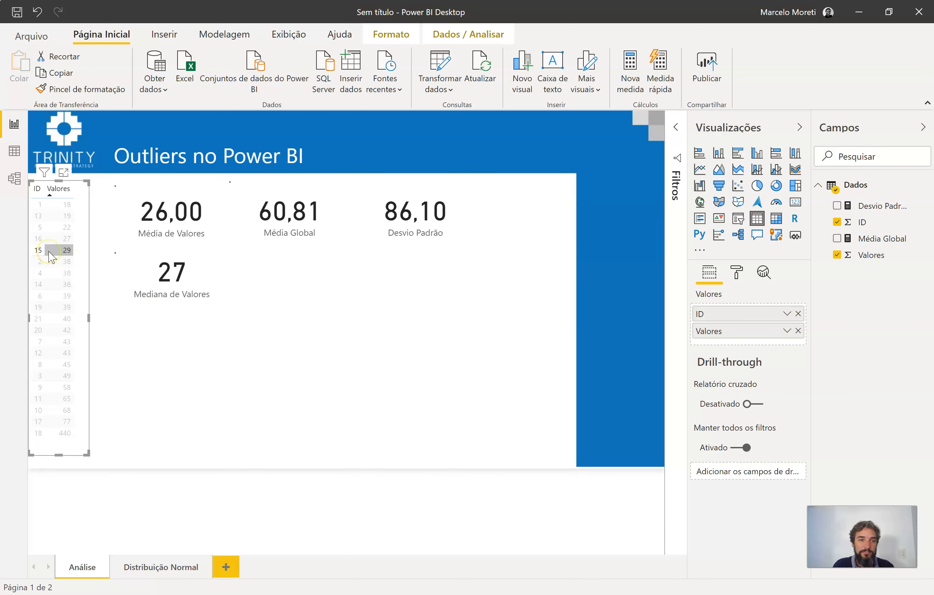
{"action": "left_click", "coordinate": [336, 328]}
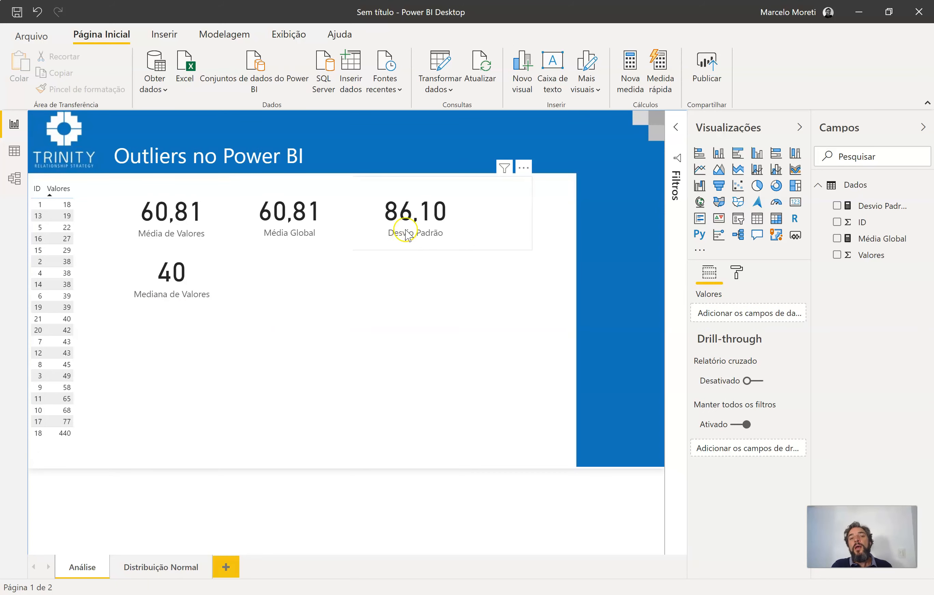
Examine the normal distribution chart on the Distribuição Normal page and return to the Análise page.
{"action": "left_click", "coordinate": [185, 567]}
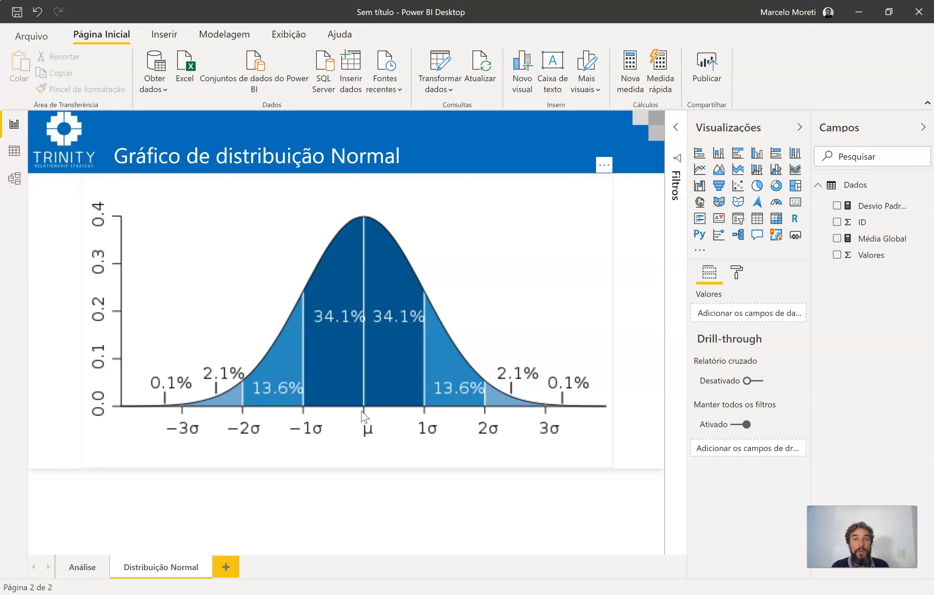
{"action": "left_click", "coordinate": [89, 572]}
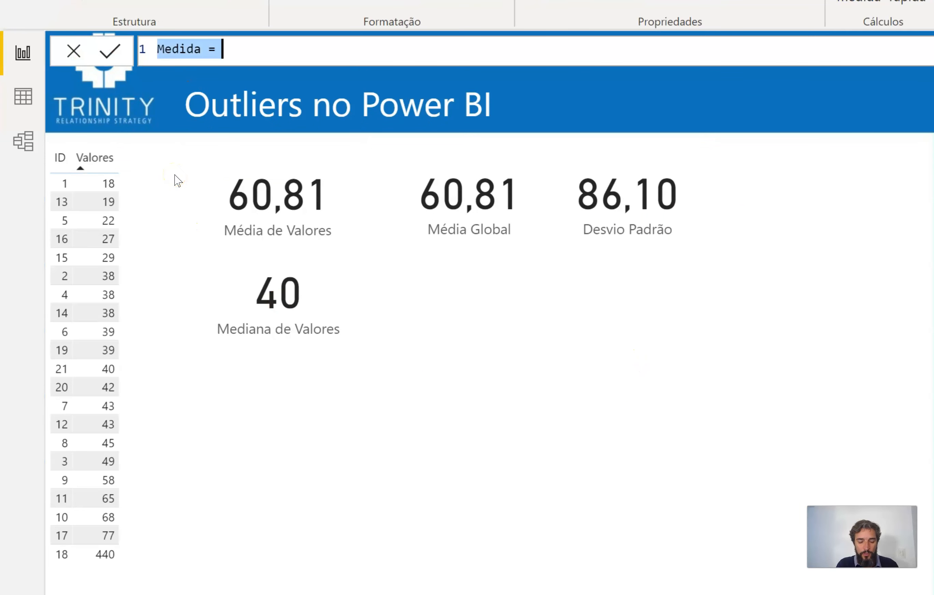
Name the new measure Média sem outliers and start a second line for its formula.
{"action": "type", "text": "M"}
{"action": "type", "text": "é"}
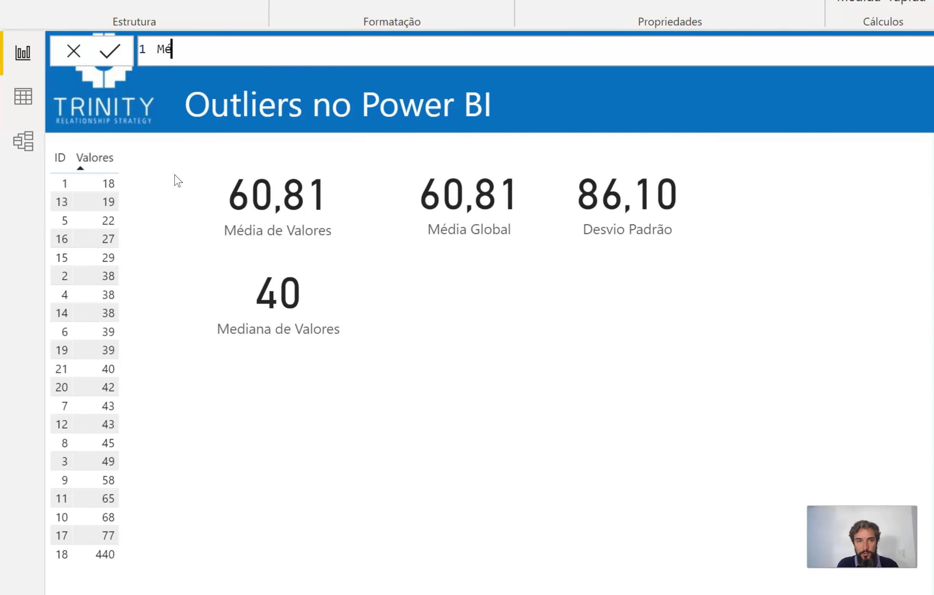
{"action": "type", "text": "dia sem out"}
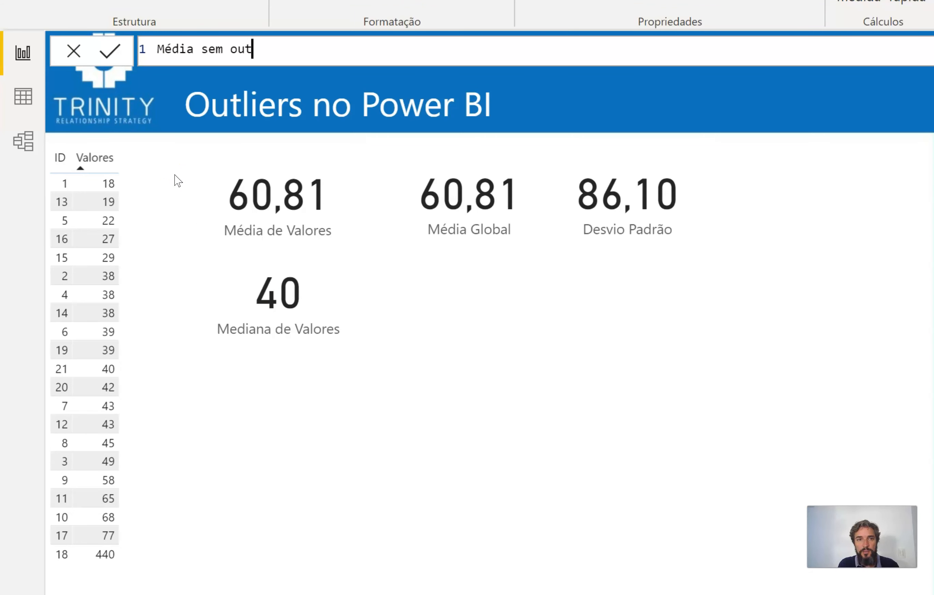
{"action": "type", "text": "liers ="}
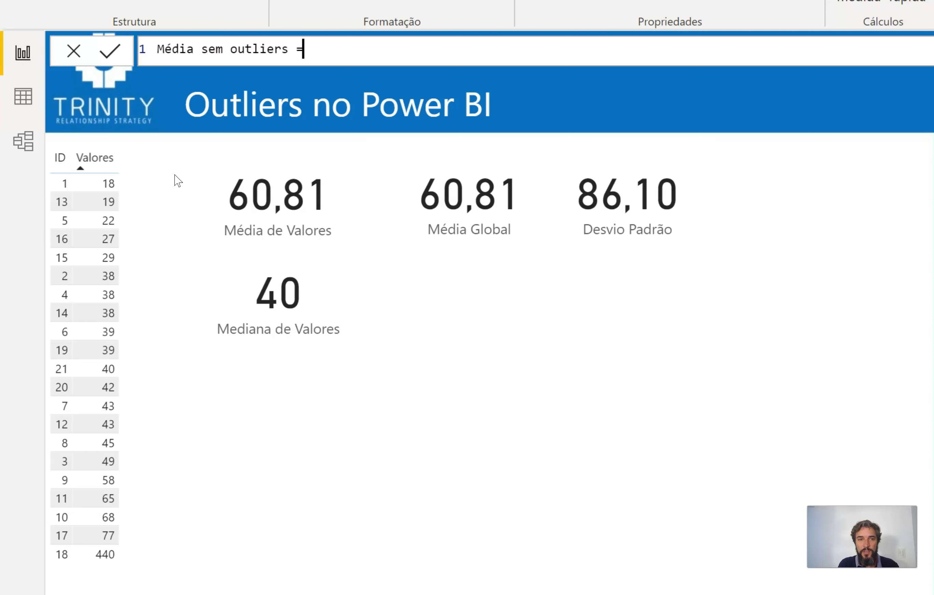
{"action": "key", "text": "shift+Return"}
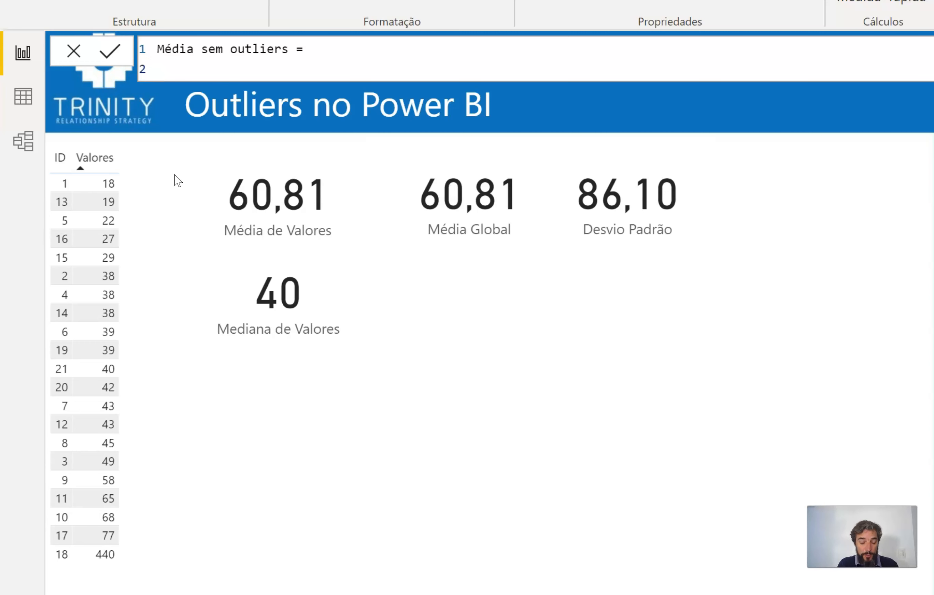
Declare the variable DesvioPadrao = [Desvio Padrão] in the Média sem outliers measure and start another VAR line below it.
{"action": "type", "text": "var"}
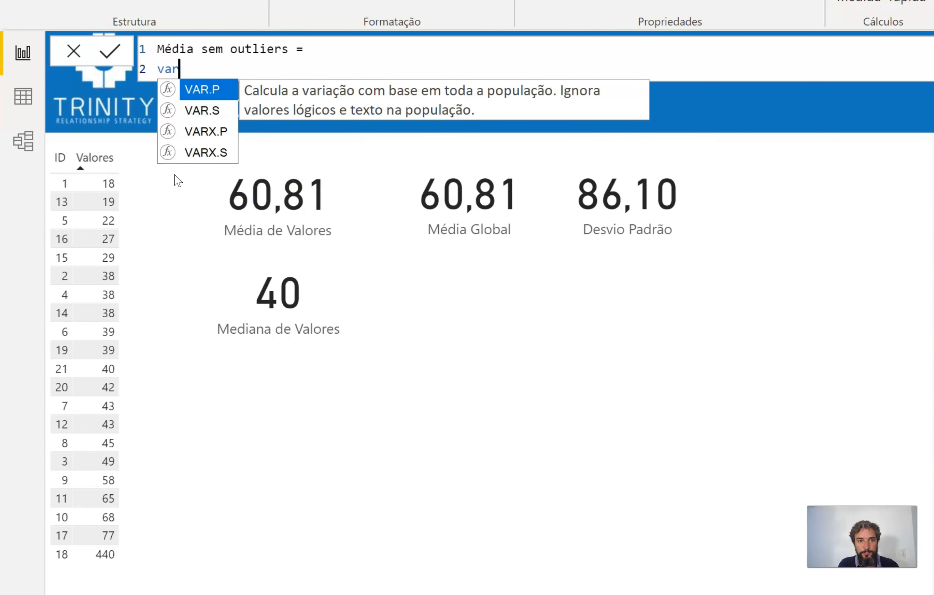
{"action": "key", "text": "BackSpace"}
{"action": "key", "text": "BackSpace"}
{"action": "key", "text": "BackSpace"}
{"action": "type", "text": "VAR "}
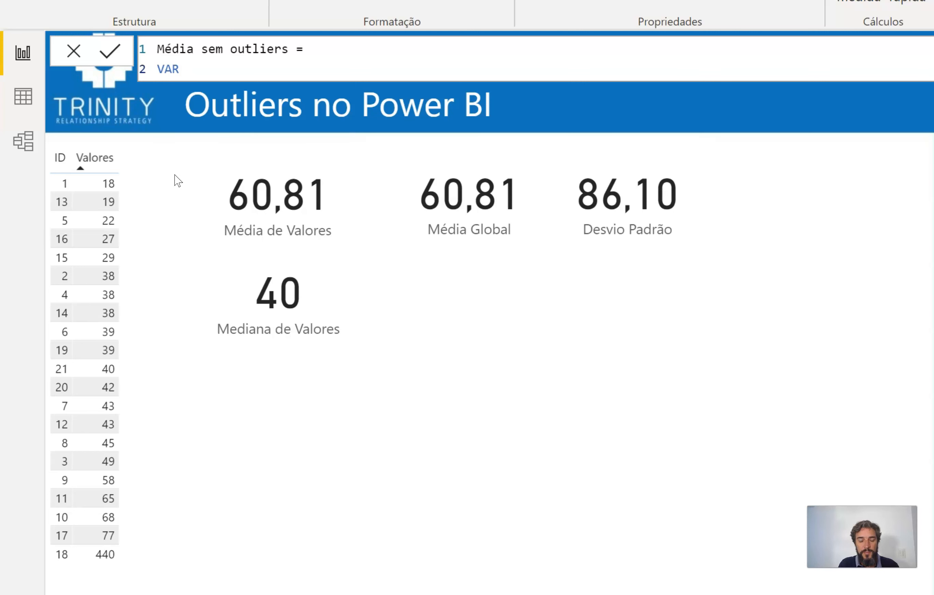
{"action": "type", "text": "Desvio PADRA"}
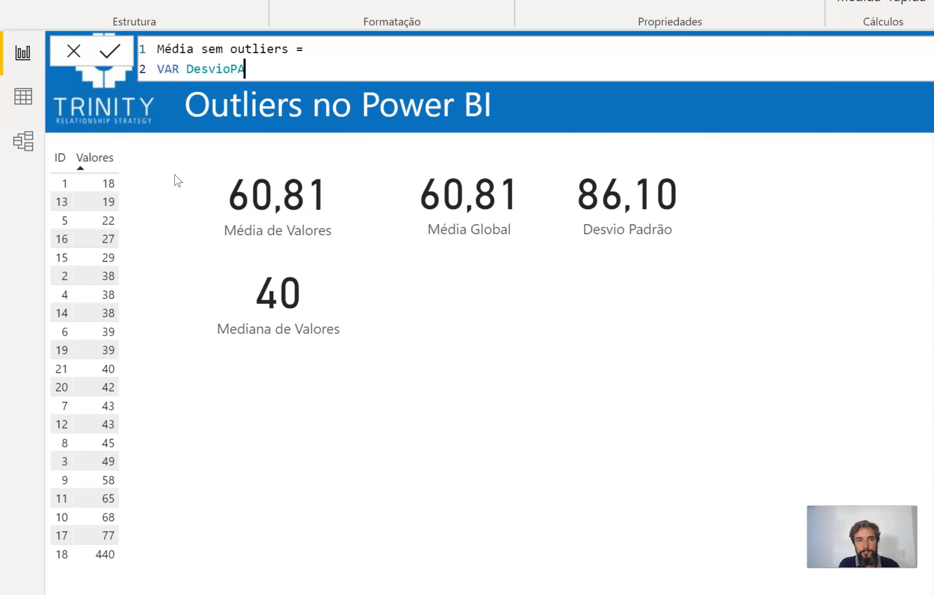
{"action": "key", "text": "BackSpace"}
{"action": "key", "text": "BackSpace"}
{"action": "key", "text": "BackSpace"}
{"action": "key", "text": "BackSpace"}
{"action": "type", "text": "adra"}
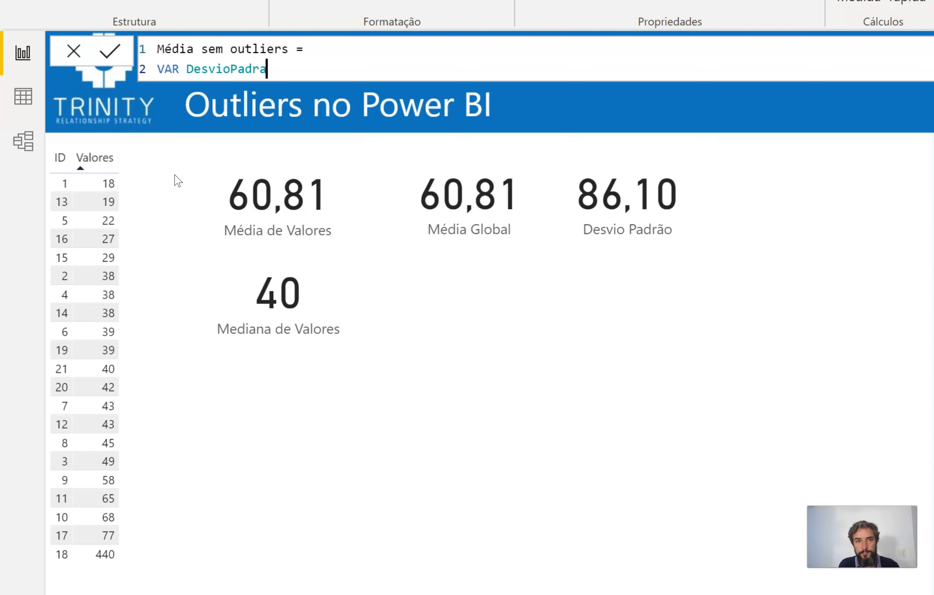
{"action": "type", "text": "o = des"}
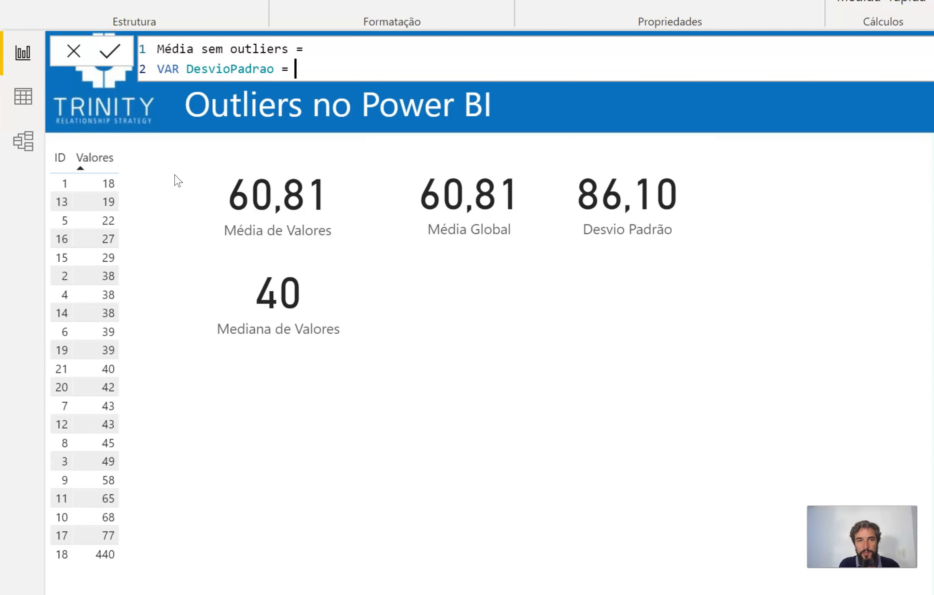
{"action": "key", "text": "Tab"}
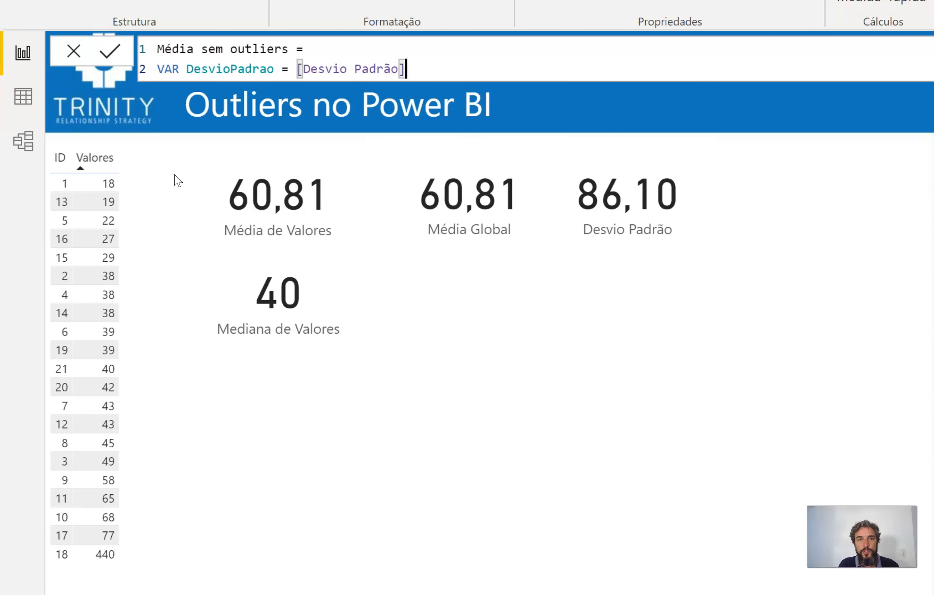
{"action": "key", "text": "shift+Return"}
{"action": "type", "text": "VAR"}
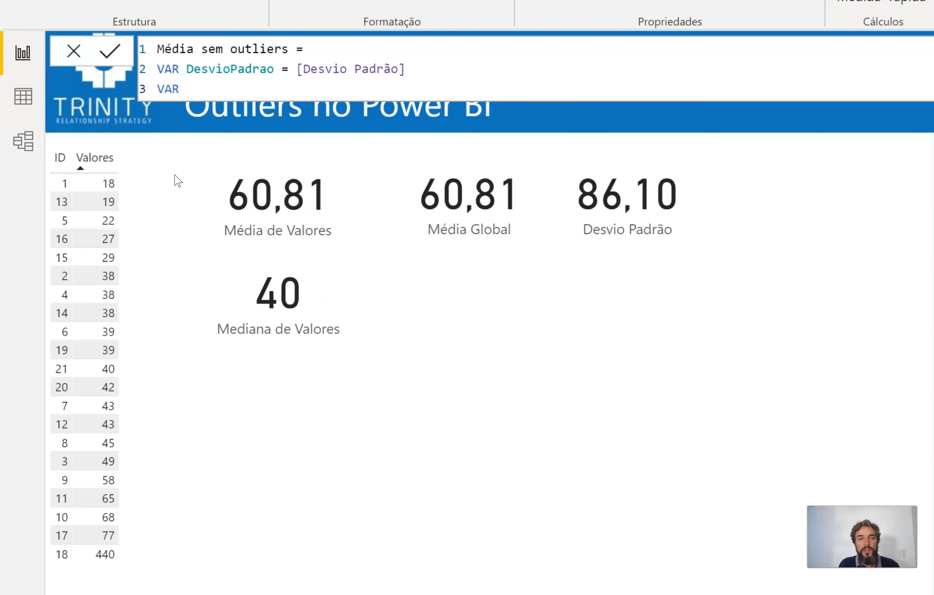
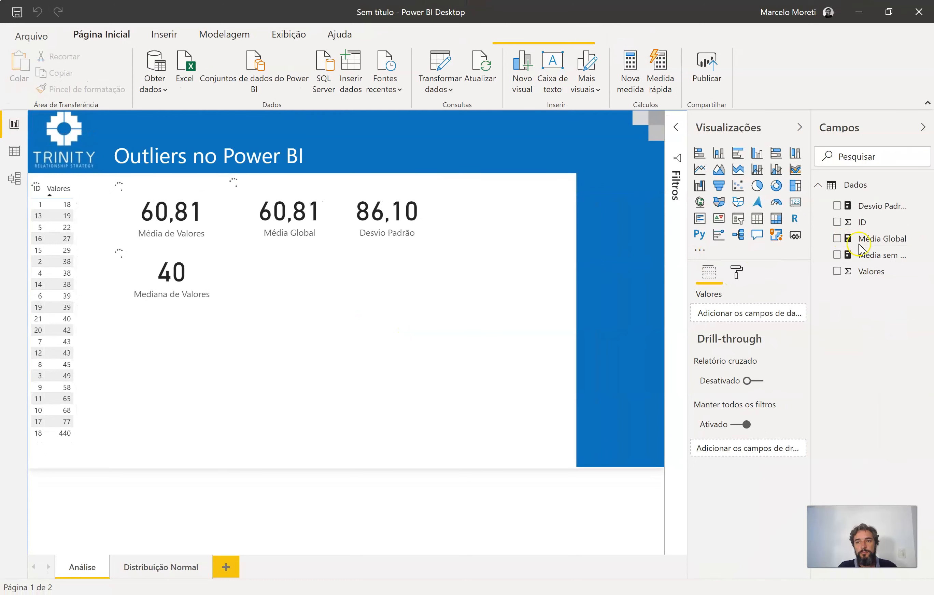
Add the Média sem outliers measure to the Análise page as a card.
{"action": "left_click", "coordinate": [837, 256]}
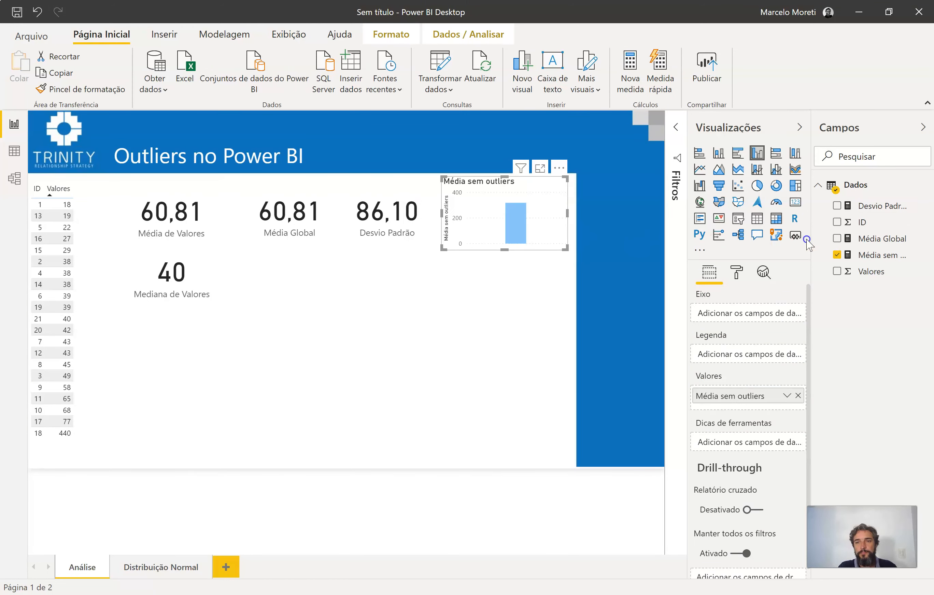
{"action": "left_click", "coordinate": [795, 202]}
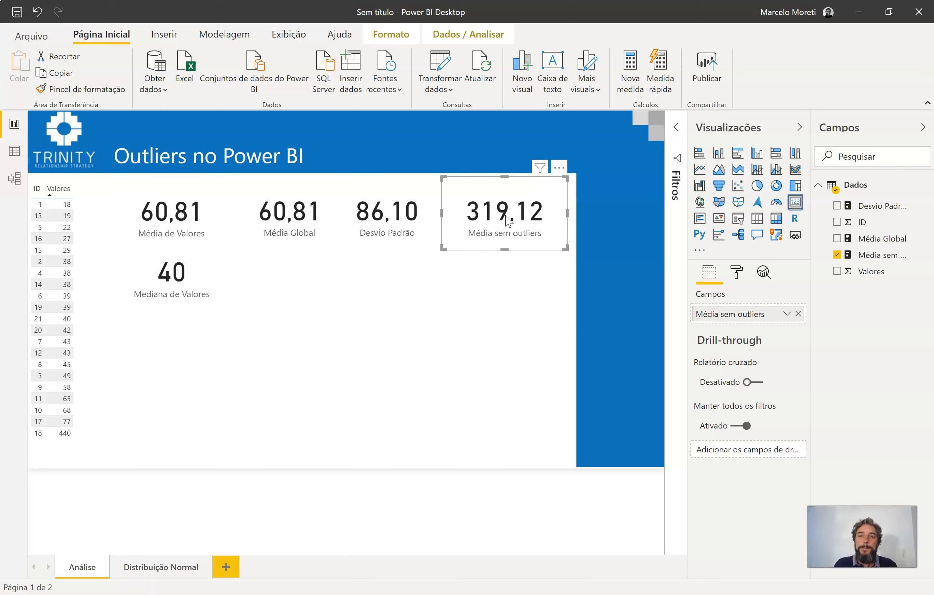
Reopen the Média sem outliers formula and begin CALCULATE(AVERAGE(Dados[Valores]) above the DesvioPadrao * 3 + MediaGlobal expression.
{"action": "left_click", "coordinate": [882, 255]}
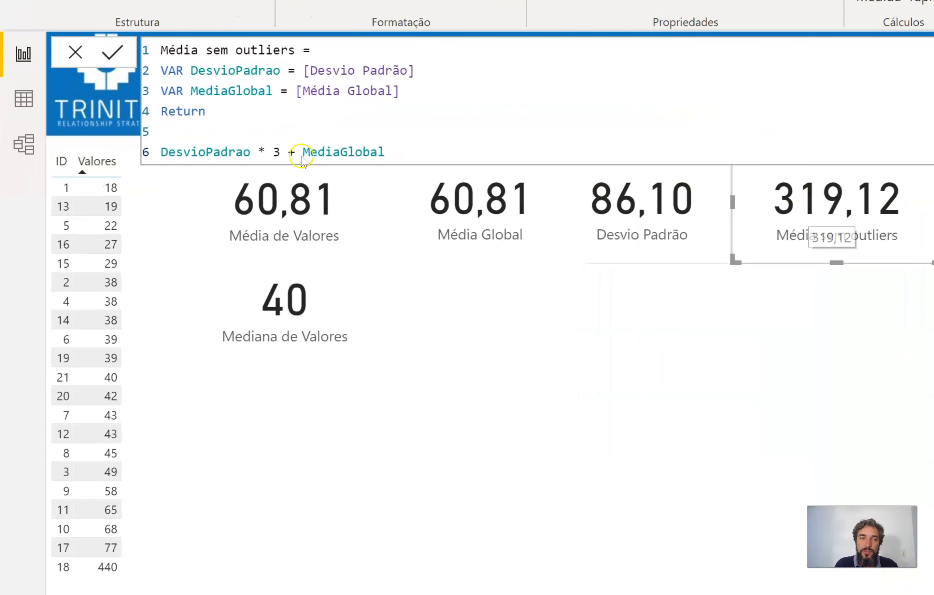
{"action": "left_click", "coordinate": [162, 152]}
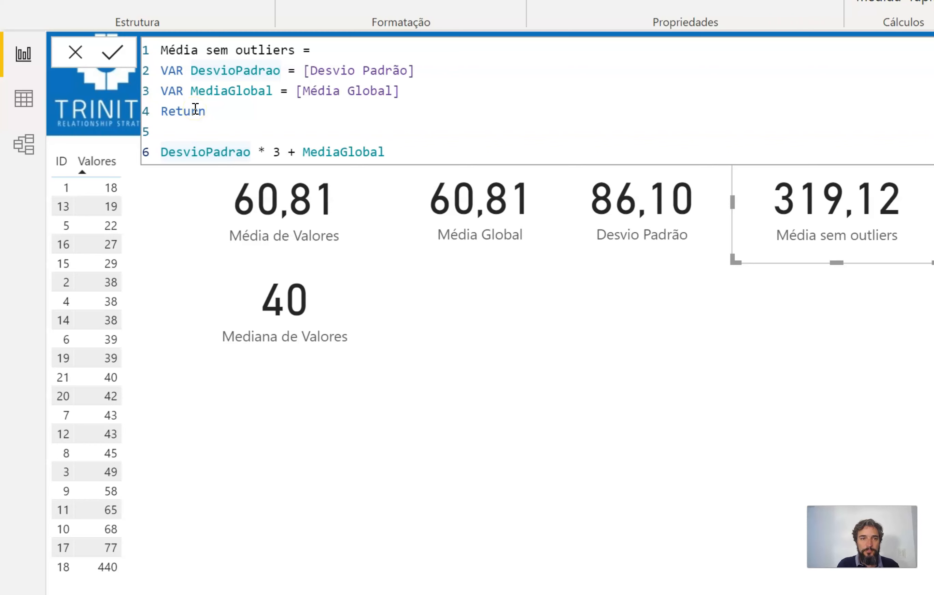
{"action": "left_click", "coordinate": [205, 130]}
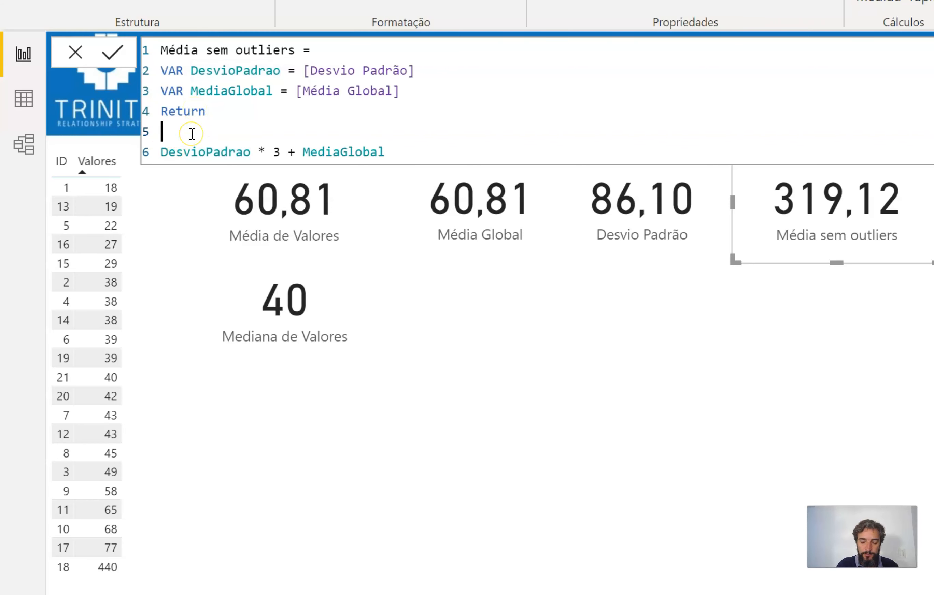
{"action": "key", "text": "shift+Return"}
{"action": "key", "text": "shift+Return"}
{"action": "type", "text": "cal"}
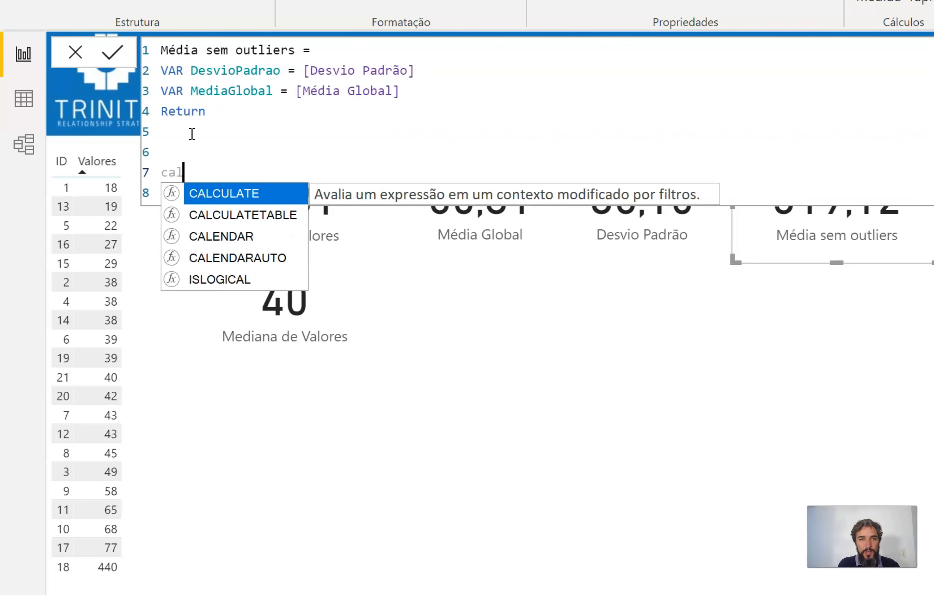
{"action": "key", "text": "Tab"}
{"action": "type", "text": "ave"}
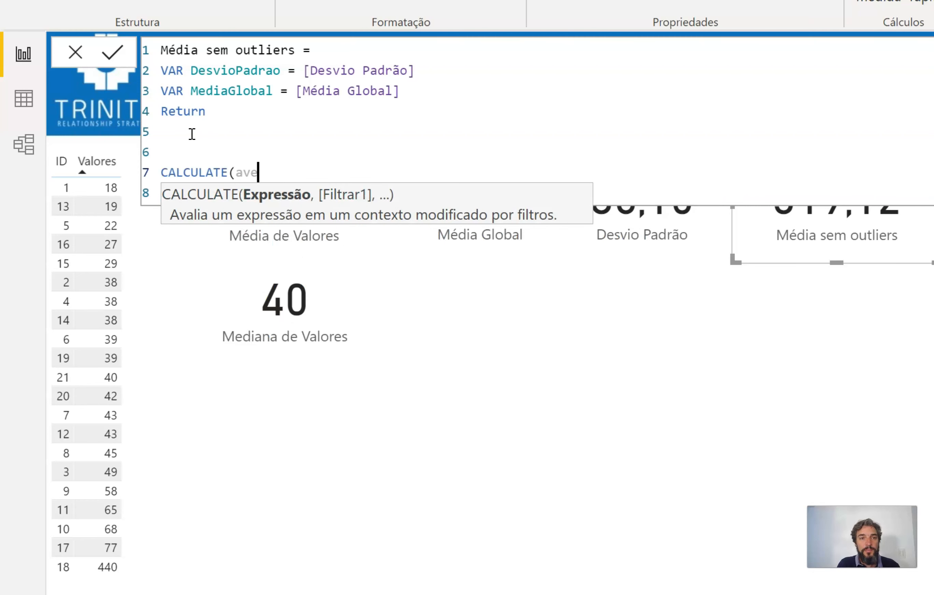
{"action": "key", "text": "Tab"}
{"action": "type", "text": "va"}
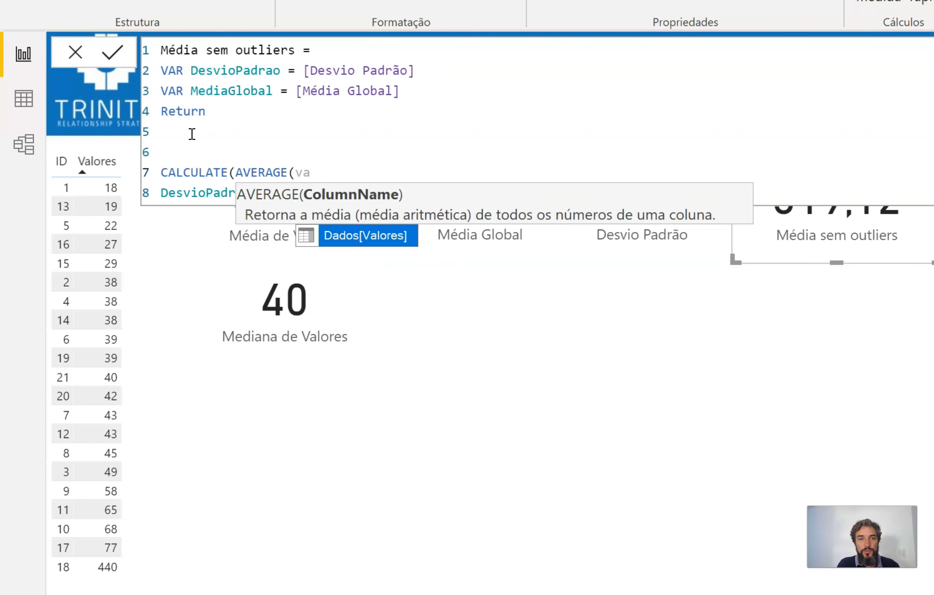
{"action": "key", "text": "Tab"}
{"action": "type", "text": ")"}
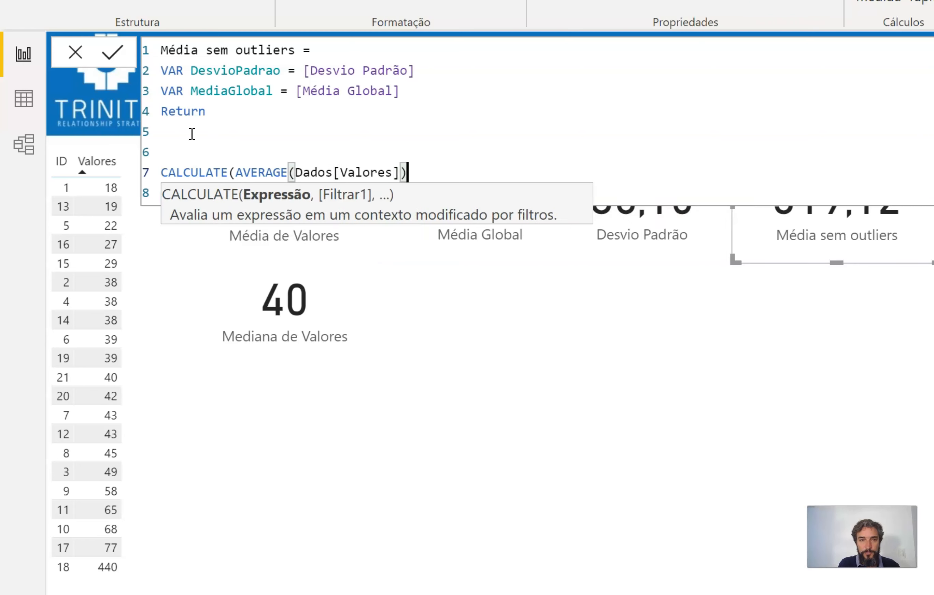
Complete the CALCULATE with the filter Dados[Valores] < DesvioPadrao * 3 + MediaGlobal and commit the measure.
{"action": "type", "text": ", valo"}
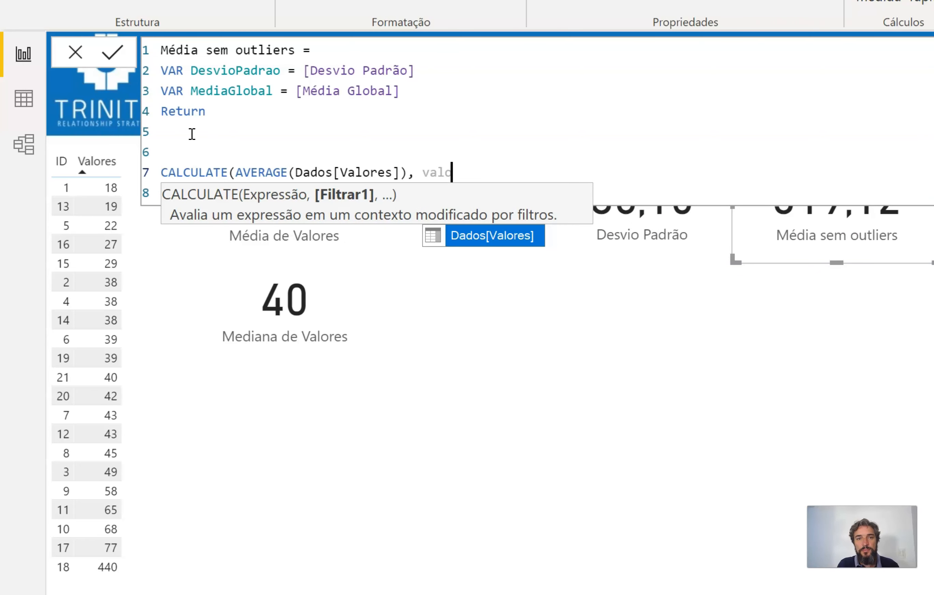
{"action": "key", "text": "Tab"}
{"action": "type", "text": "<"}
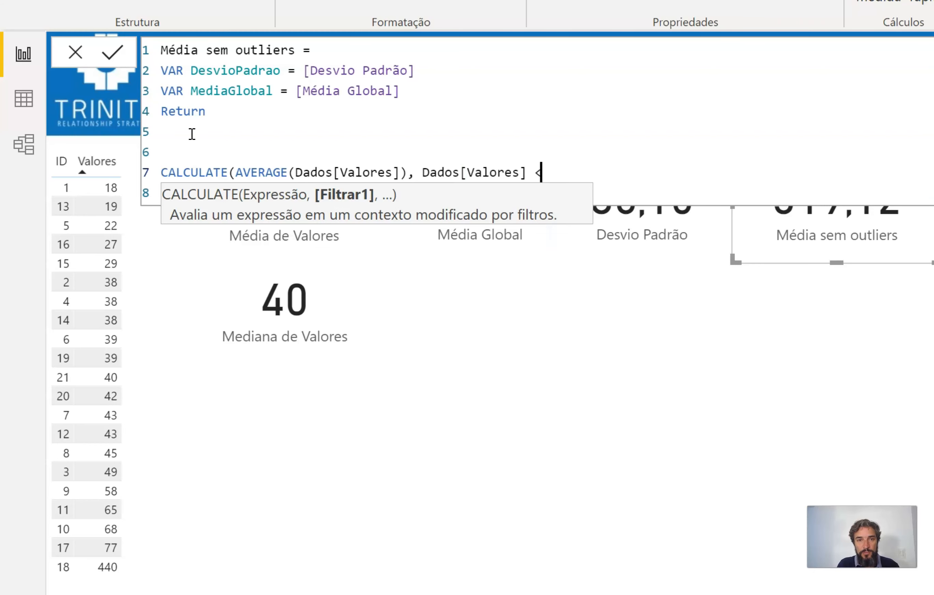
{"action": "type", "text": "DesvioPadrao * 3 + MediaGlobal"}
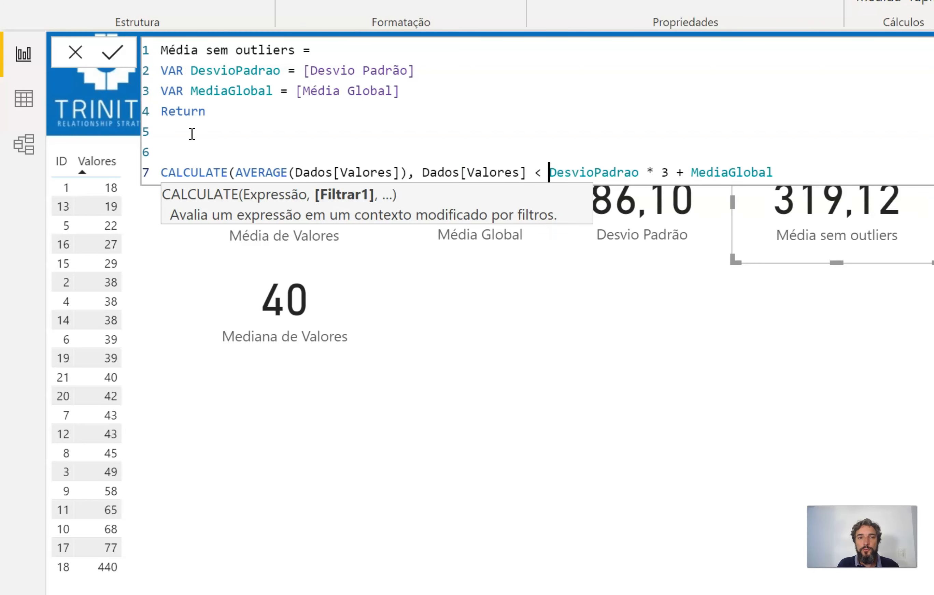
{"action": "key", "text": "End"}
{"action": "type", "text": ")"}
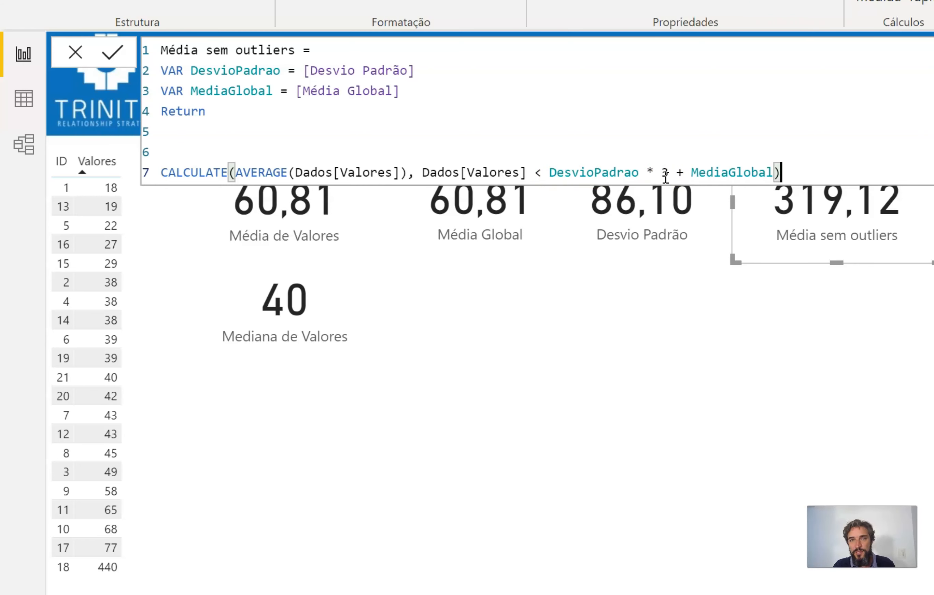
{"action": "left_click", "coordinate": [584, 174]}
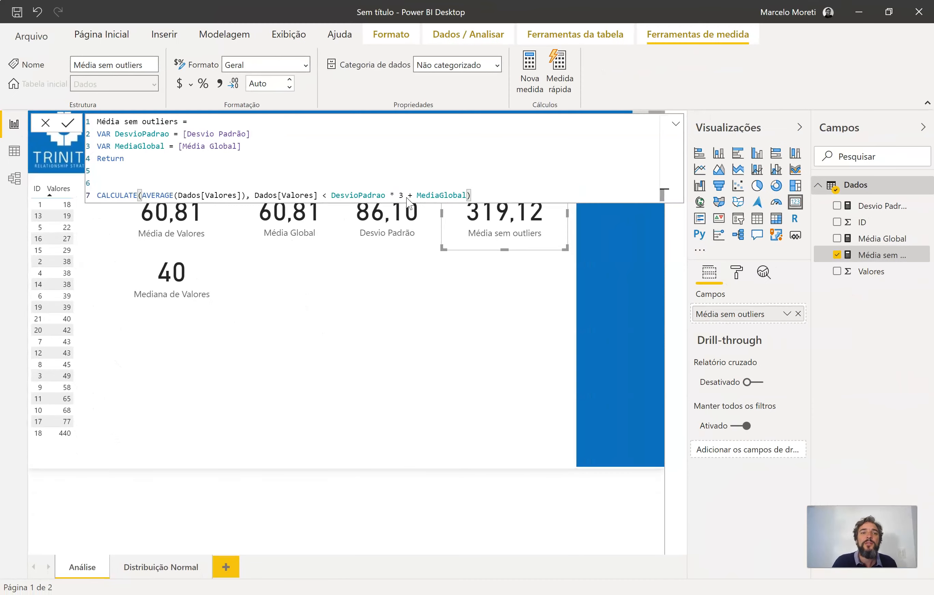
{"action": "key", "text": "Return"}
{"action": "left_click", "coordinate": [395, 231]}
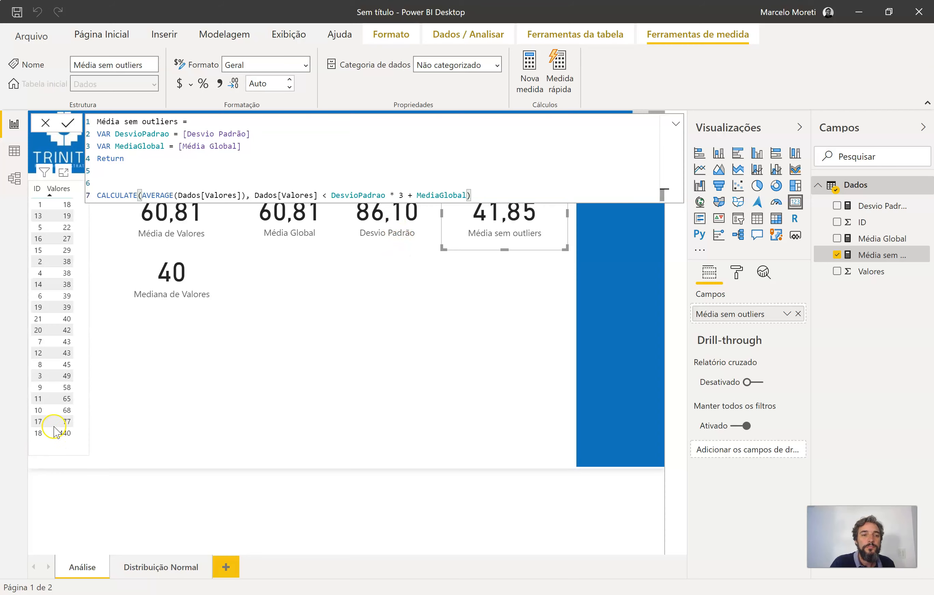
Move the Média sem outliers card beneath the Média Global card.
{"action": "left_click", "coordinate": [458, 258]}
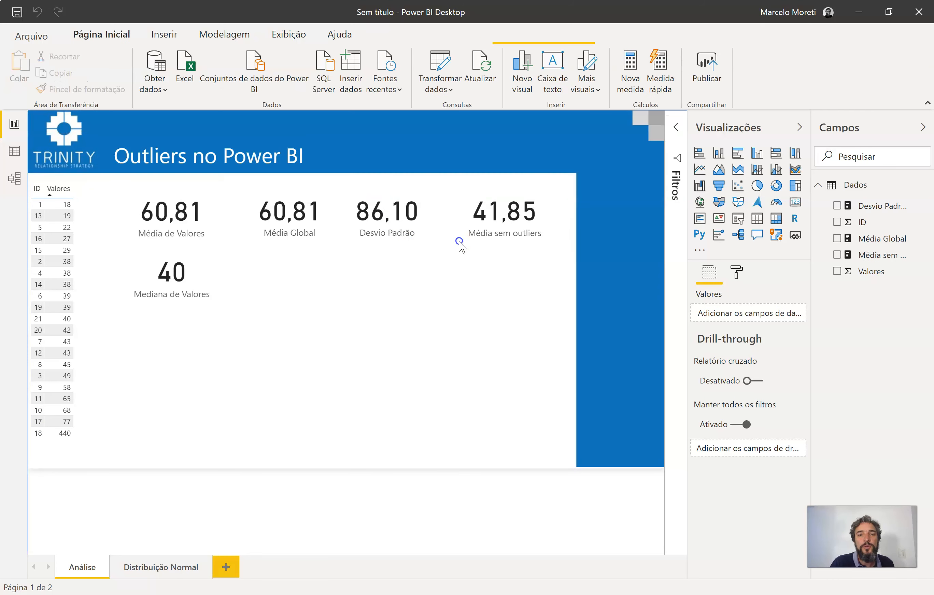
{"action": "left_click_drag", "start_coordinate": [456, 231], "coordinate": [277, 305]}
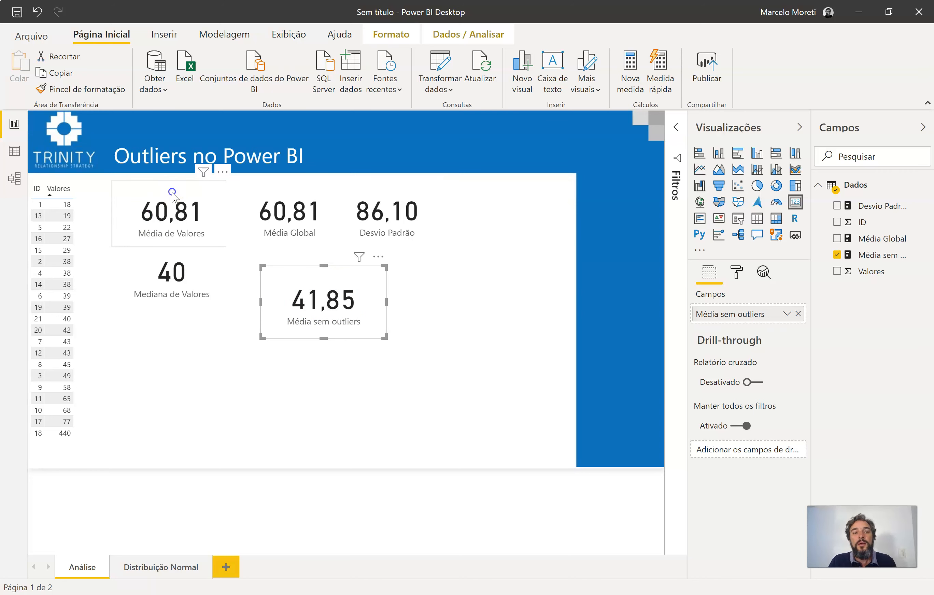
{"action": "left_click", "coordinate": [295, 379]}
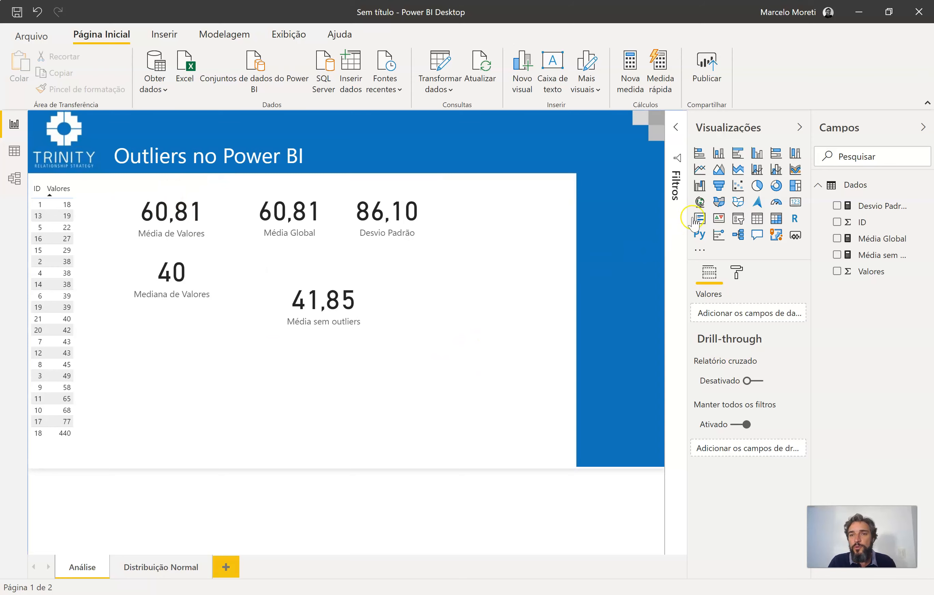
Add a tall slicer for the Valores field on the blue band beside the white report area.
{"action": "left_click", "coordinate": [737, 223]}
{"action": "left_click_drag", "start_coordinate": [491, 223], "coordinate": [610, 224]}
{"action": "left_click_drag", "start_coordinate": [534, 249], "coordinate": [586, 438]}
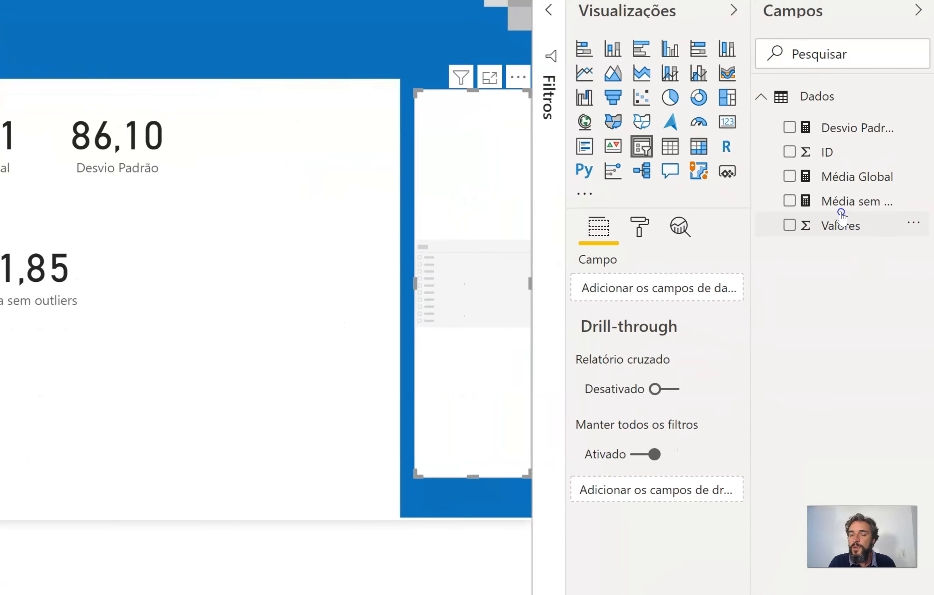
{"action": "left_click_drag", "start_coordinate": [847, 232], "coordinate": [479, 230]}
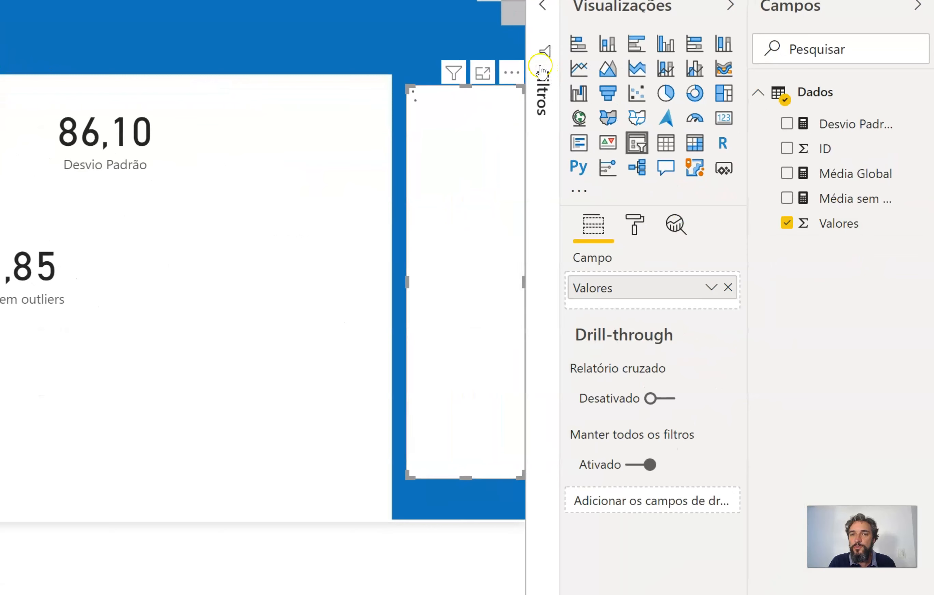
Change the Valores slicer to the Lista style.
{"action": "left_click", "coordinate": [515, 73]}
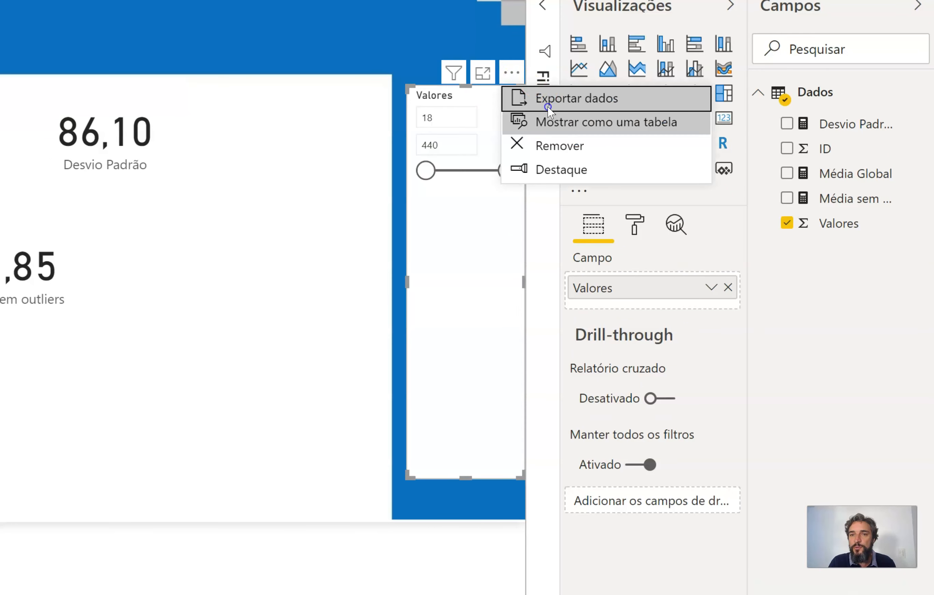
{"action": "left_click", "coordinate": [466, 99]}
{"action": "left_click", "coordinate": [511, 96]}
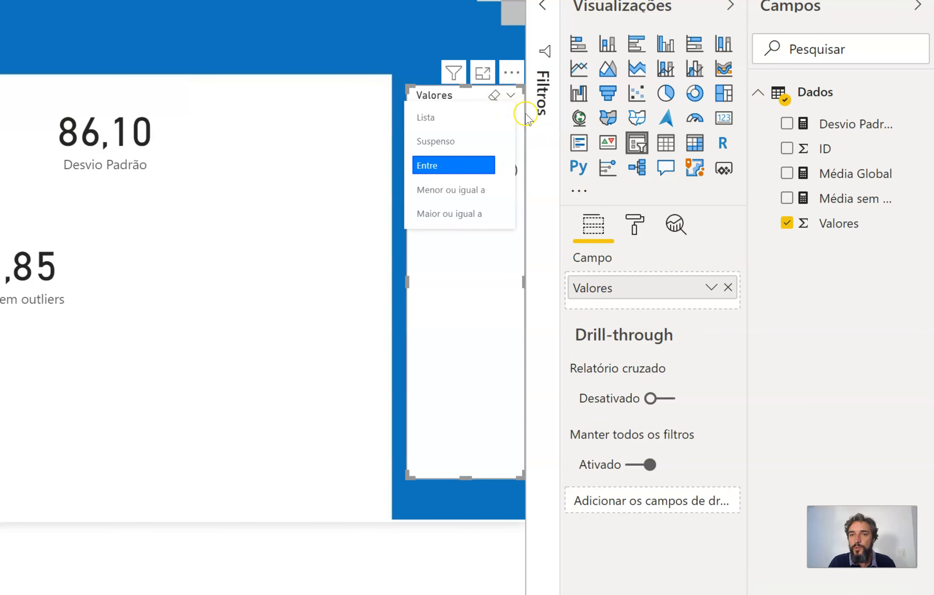
{"action": "left_click", "coordinate": [466, 118]}
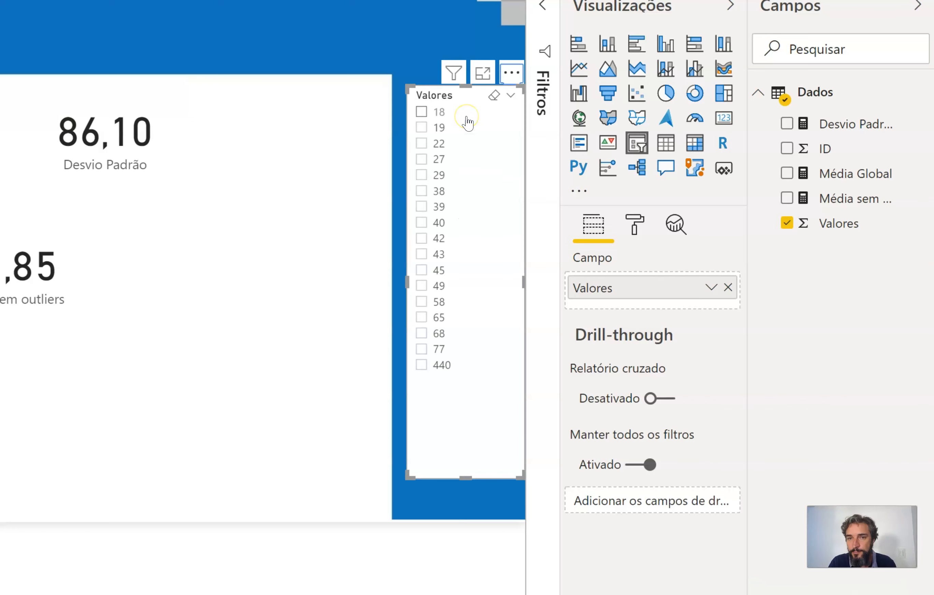
Turn on the "Selecionar tudo" option in the Valores slicer's selection controls.
{"action": "left_click", "coordinate": [637, 232]}
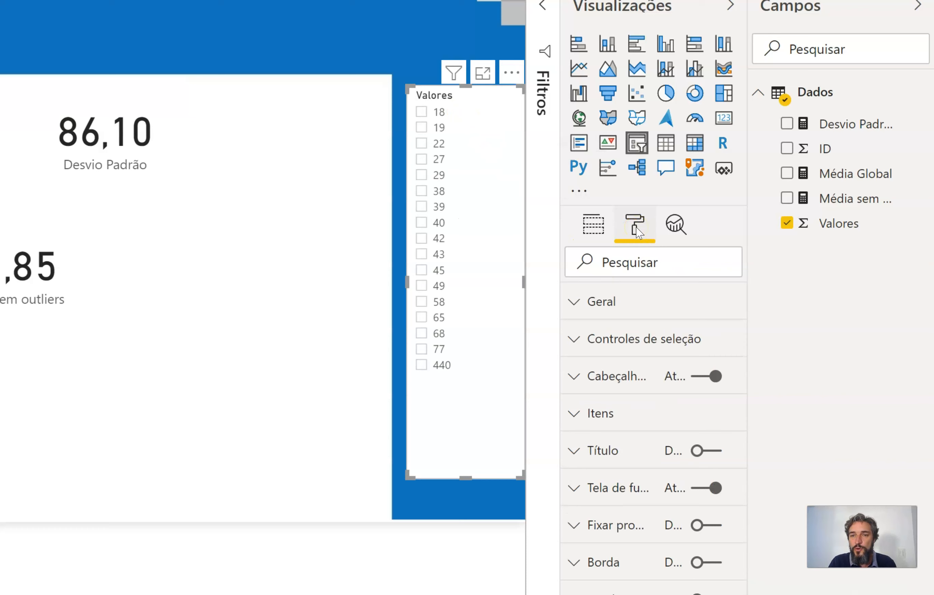
{"action": "left_click", "coordinate": [614, 334]}
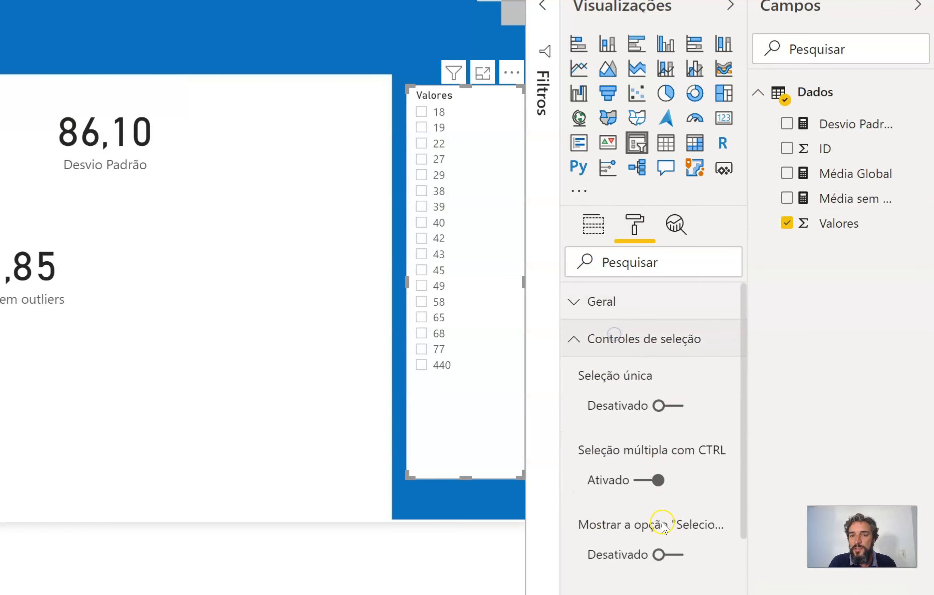
{"action": "left_click", "coordinate": [624, 565]}
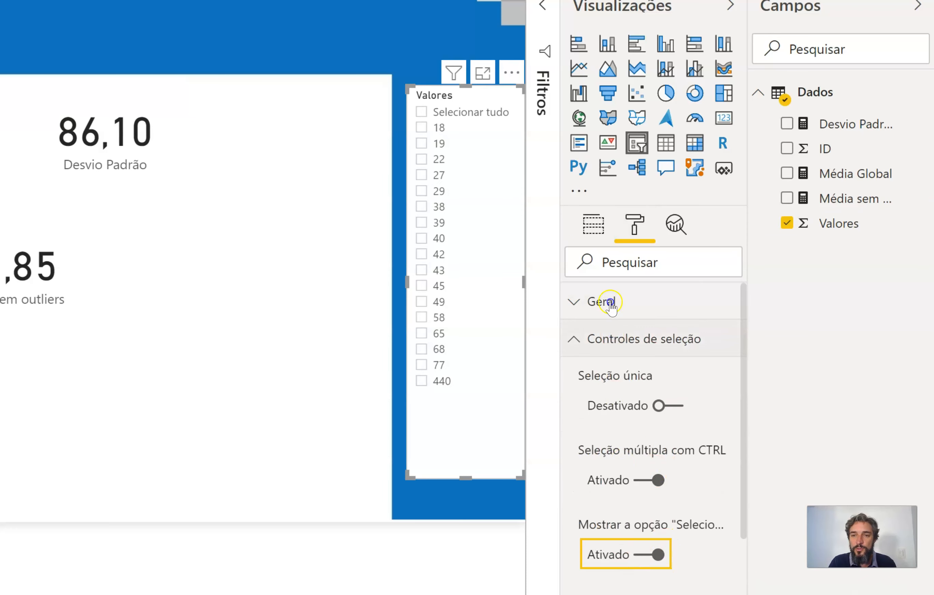
{"action": "left_click", "coordinate": [600, 339]}
Select all values in the Valores slicer, exclude 440 to compare the means, and include it again.
{"action": "left_click", "coordinate": [431, 114]}
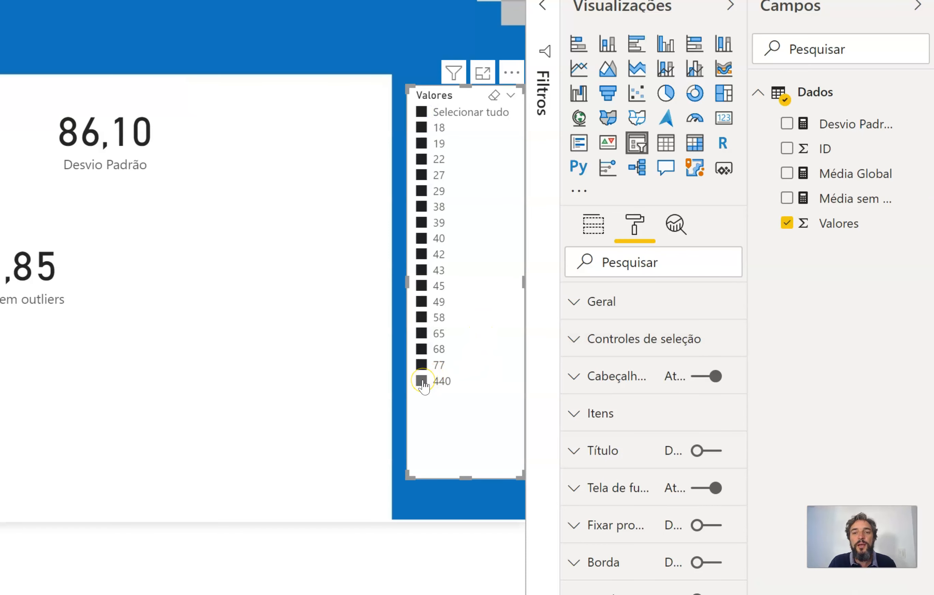
{"action": "left_click", "coordinate": [421, 381]}
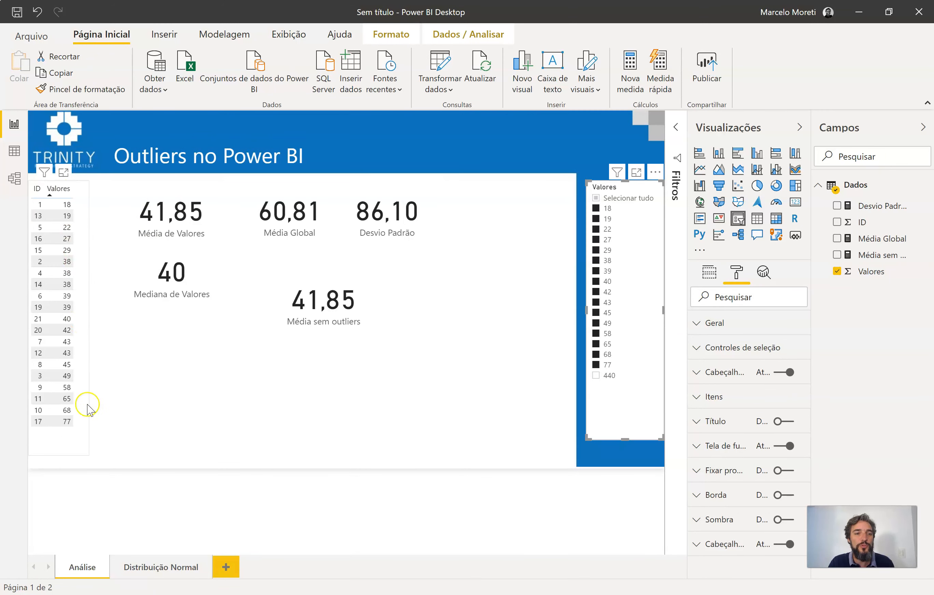
{"action": "left_click", "coordinate": [611, 378]}
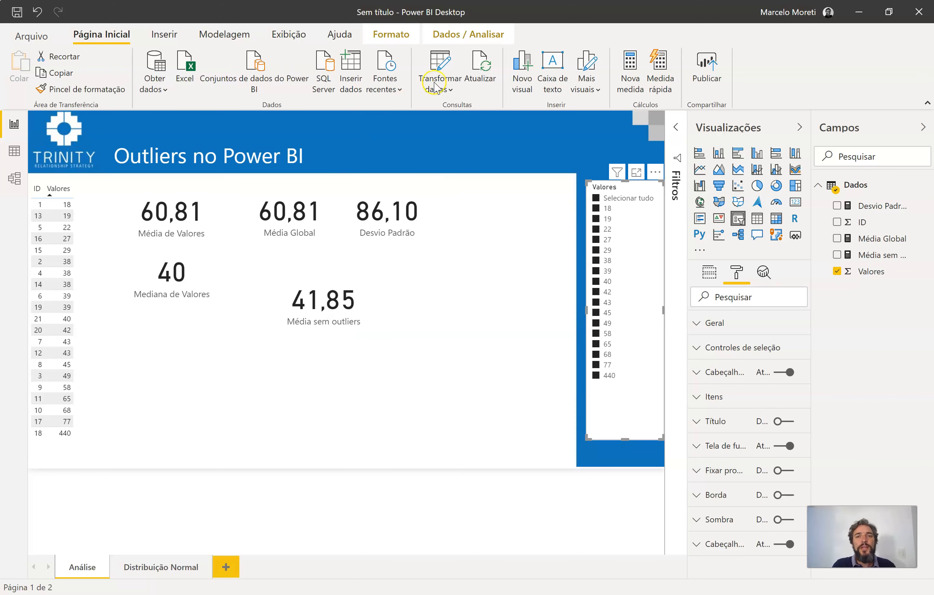
In the Power Query Editor, change the Valores entry for ID 18 to 110 in the Fonte step's table and apply the changes.
{"action": "left_click", "coordinate": [437, 63]}
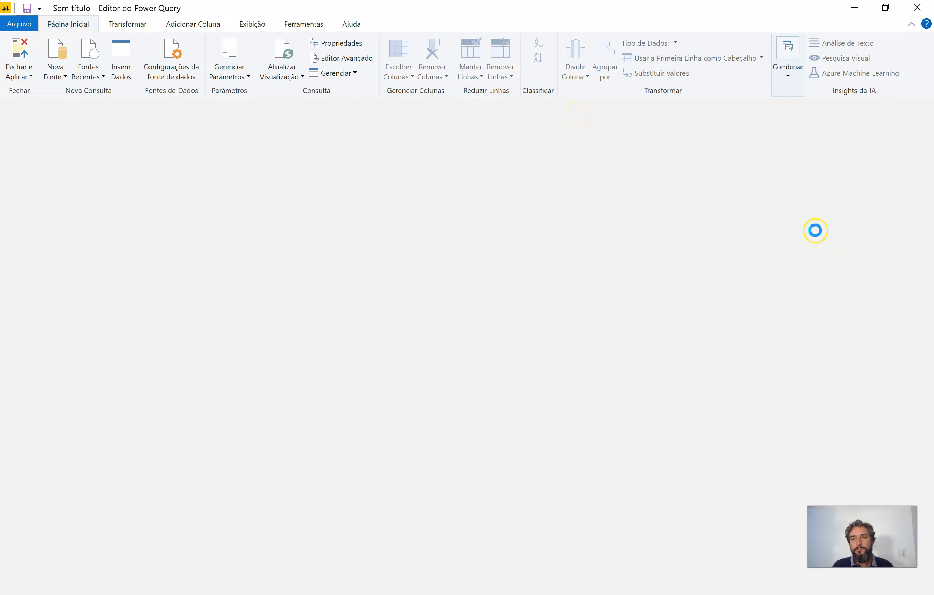
{"action": "left_click", "coordinate": [800, 219]}
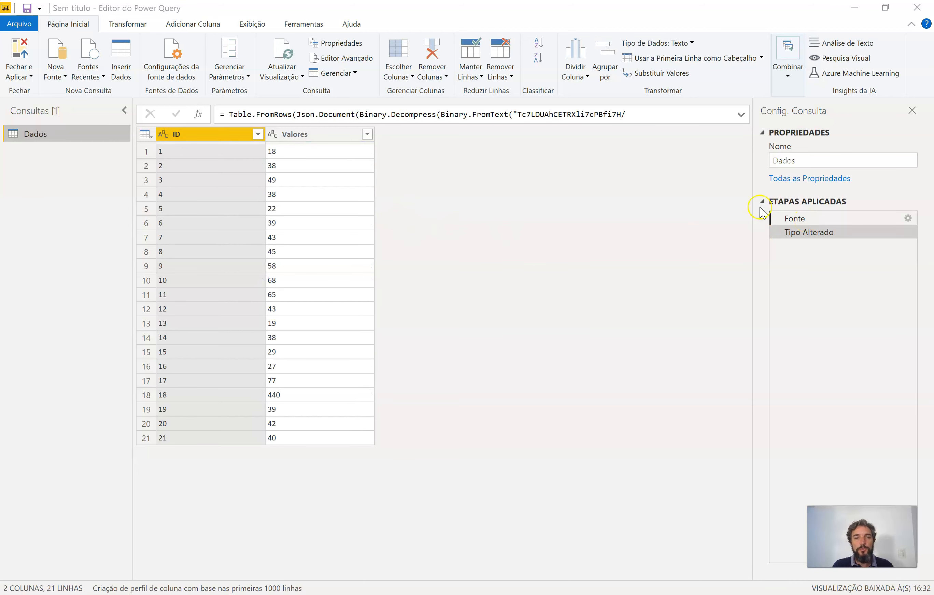
{"action": "double_click", "coordinate": [789, 218]}
{"action": "left_click", "coordinate": [286, 375]}
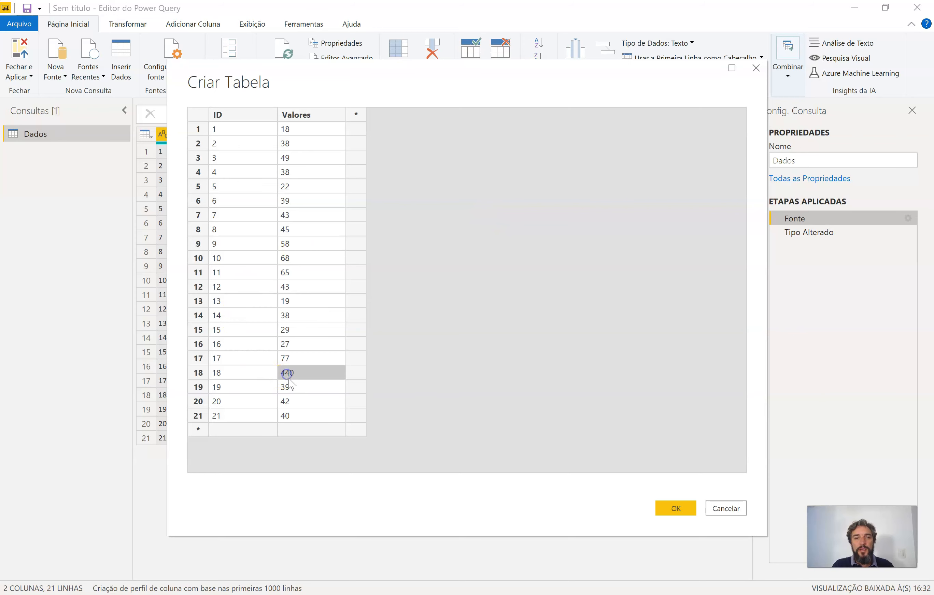
{"action": "type", "text": "100"}
{"action": "key", "text": "Return"}
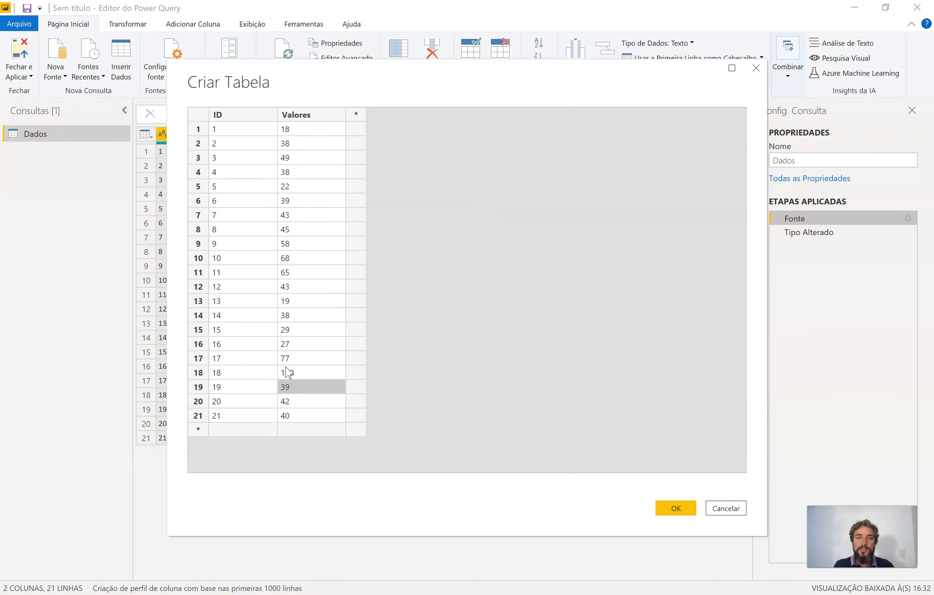
{"action": "left_click", "coordinate": [682, 506]}
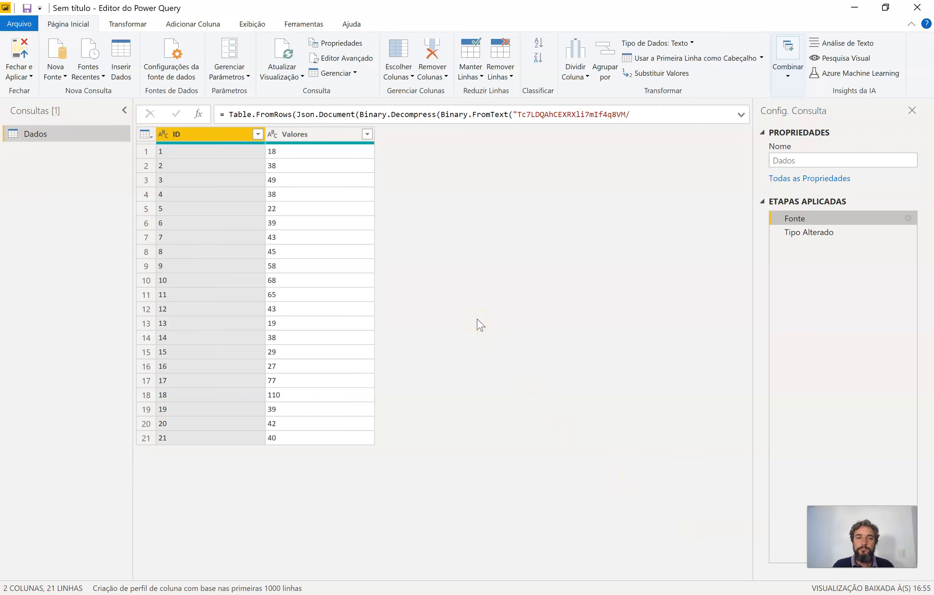
{"action": "left_click", "coordinate": [27, 55]}
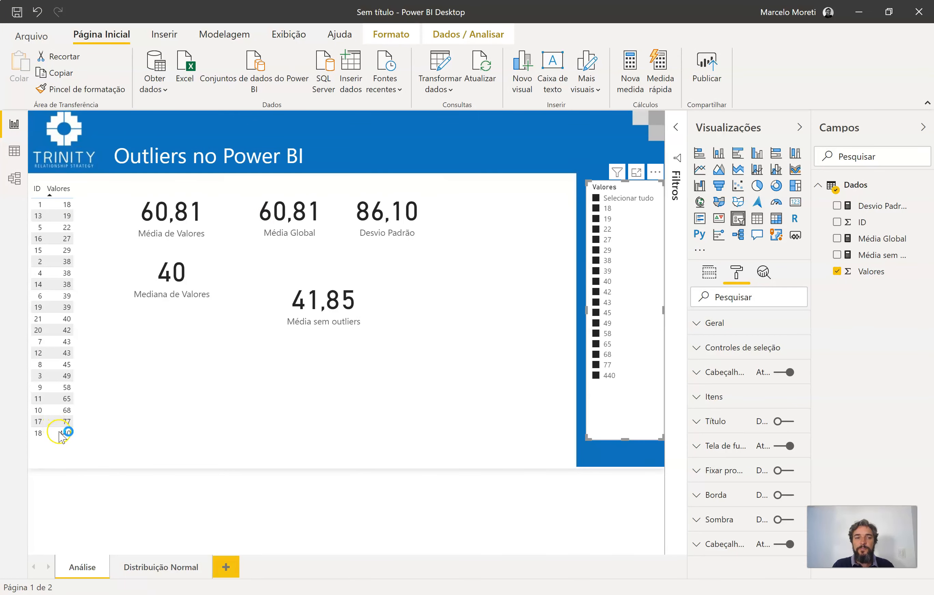
Exclude the value 110 in the Valores slicer to compare the means on the Análise page.
{"action": "left_click", "coordinate": [474, 413]}
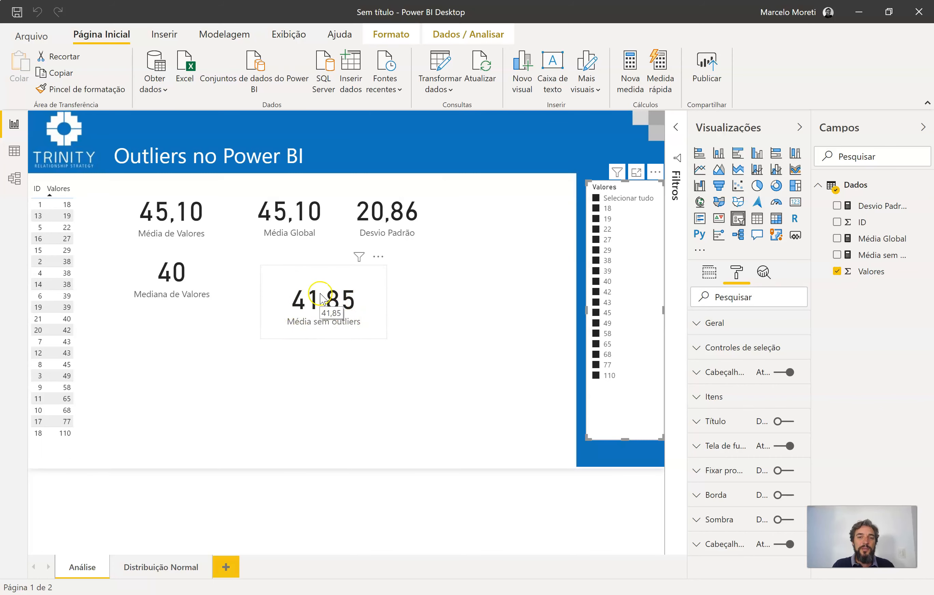
{"action": "left_click", "coordinate": [596, 376]}
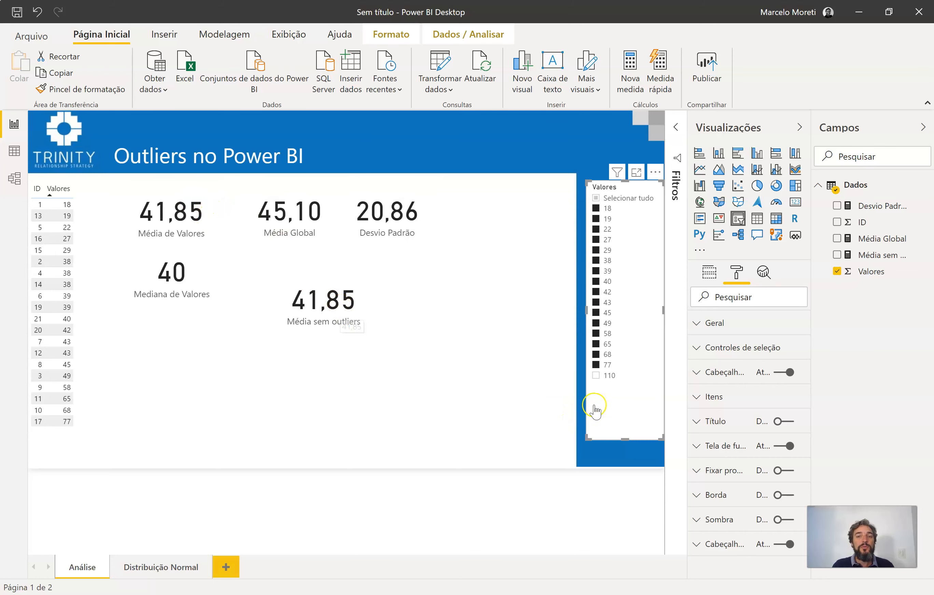
Include 110 again in the Valores slicer and compare the Média sem outliers card with the other means.
{"action": "left_click", "coordinate": [596, 378]}
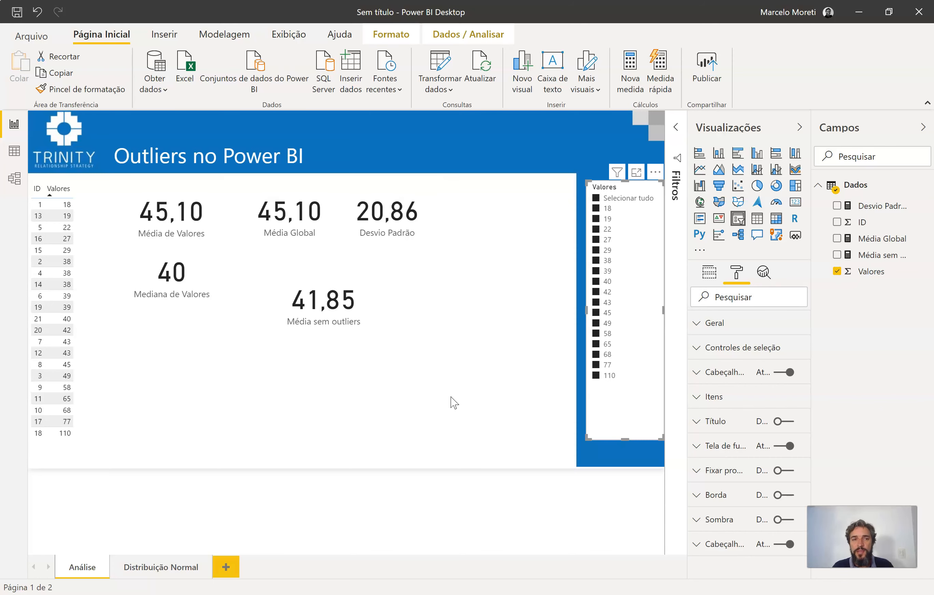
{"action": "left_click", "coordinate": [348, 324]}
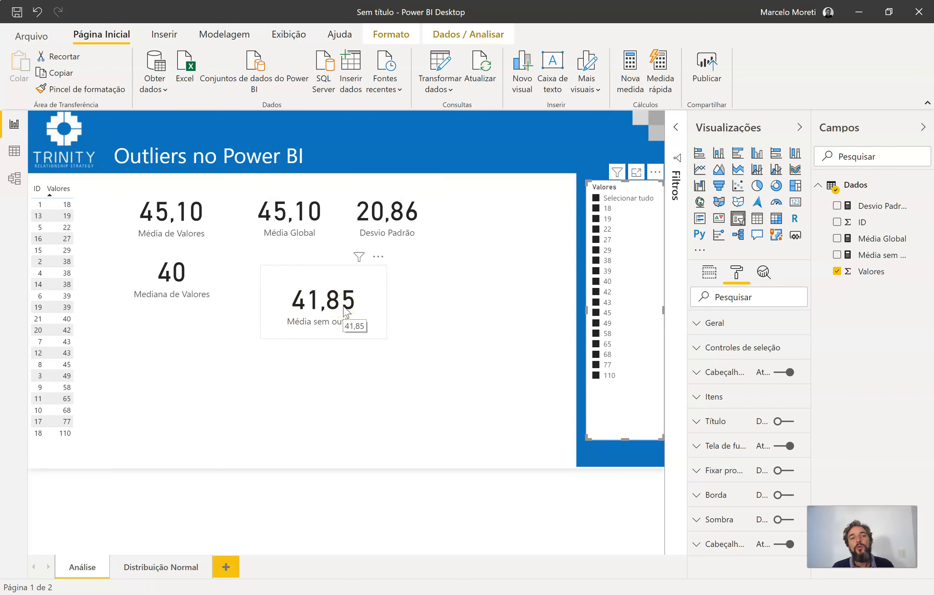
{"action": "left_click", "coordinate": [337, 297]}
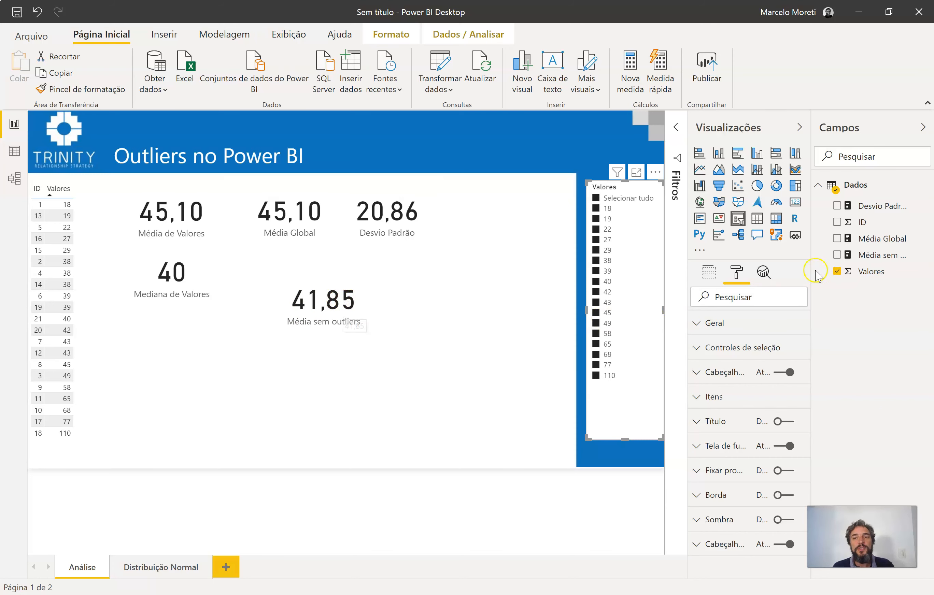
Copy the complete DAX formula of the Média sem outliers measure.
{"action": "left_click", "coordinate": [881, 258]}
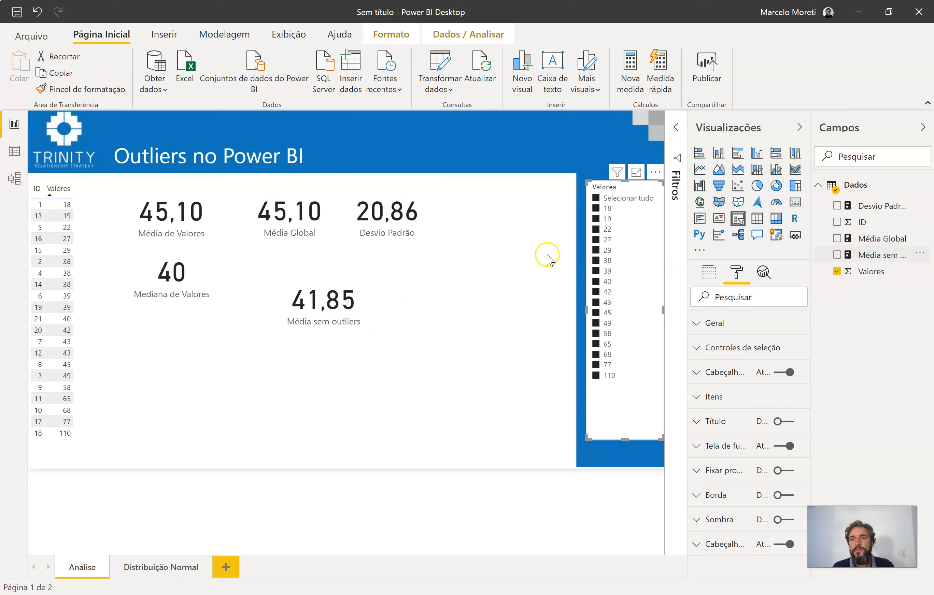
{"action": "left_click", "coordinate": [480, 196]}
{"action": "left_click_drag", "start_coordinate": [480, 196], "coordinate": [57, 103]}
{"action": "key", "text": "ctrl+c"}
{"action": "left_click", "coordinate": [173, 286]}
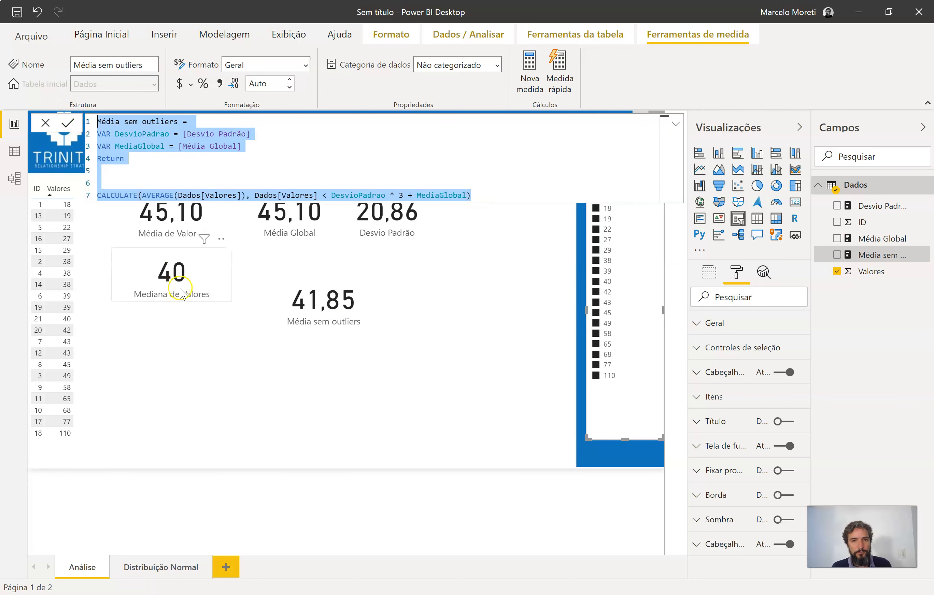
In the data view, add a calculated column to the Dados table and paste the copied measure formula into it.
{"action": "left_click", "coordinate": [13, 152]}
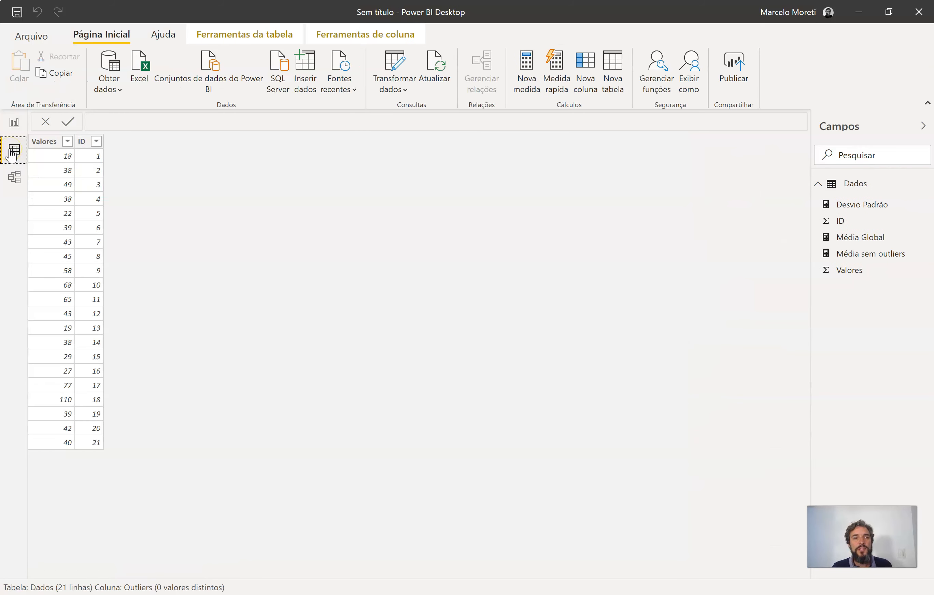
{"action": "left_click", "coordinate": [596, 70]}
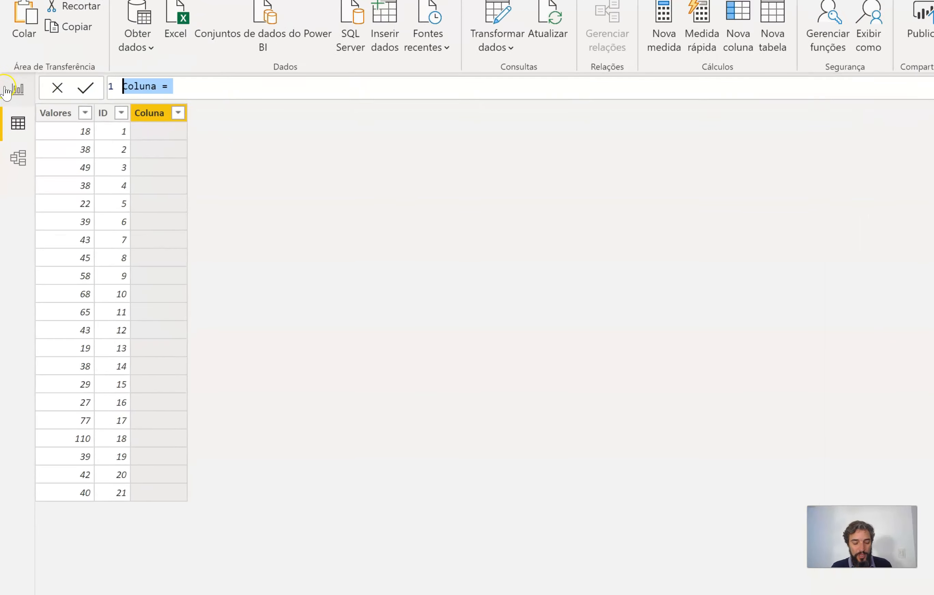
{"action": "key", "text": "ctrl+v"}
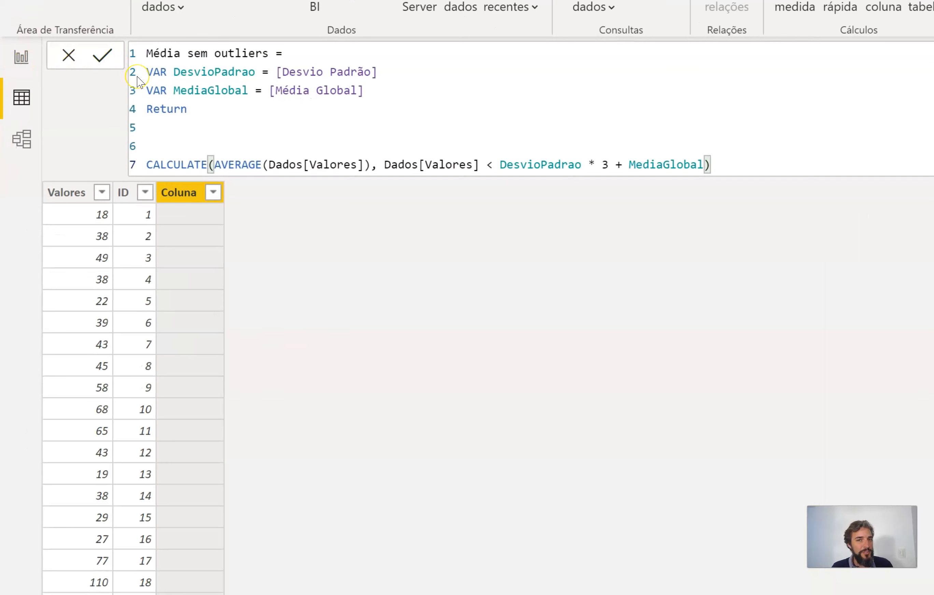
Replace the name in the pasted column formula with Outliers and commit the formula.
{"action": "left_click", "coordinate": [268, 54]}
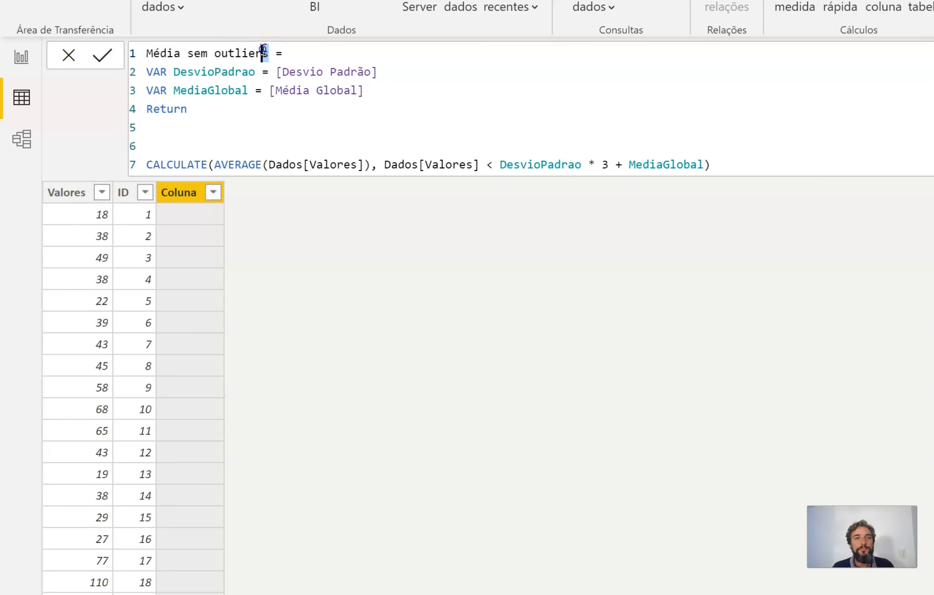
{"action": "left_click_drag", "start_coordinate": [267, 53], "coordinate": [127, 35]}
{"action": "type", "text": "Out"}
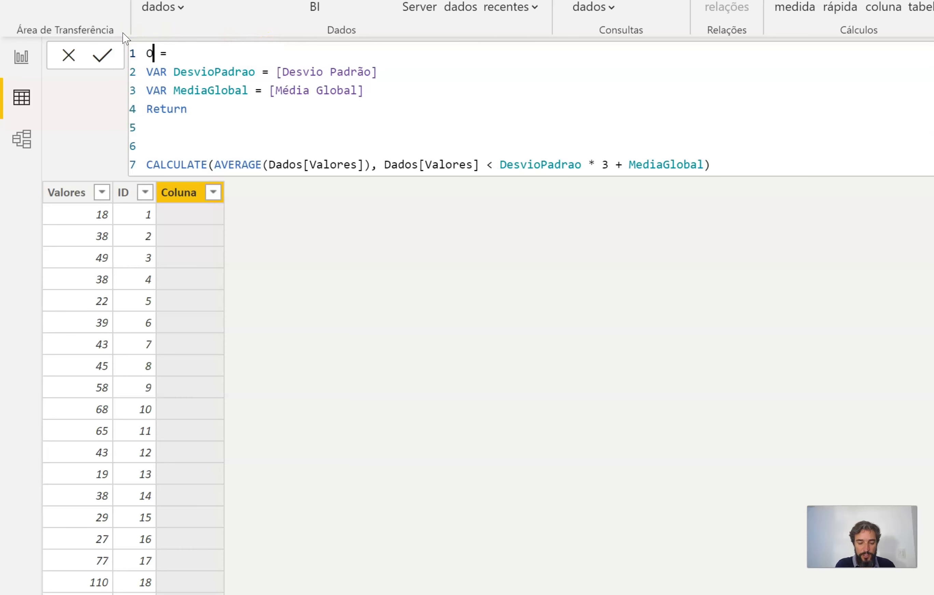
{"action": "type", "text": "liers"}
{"action": "key", "text": "Return"}
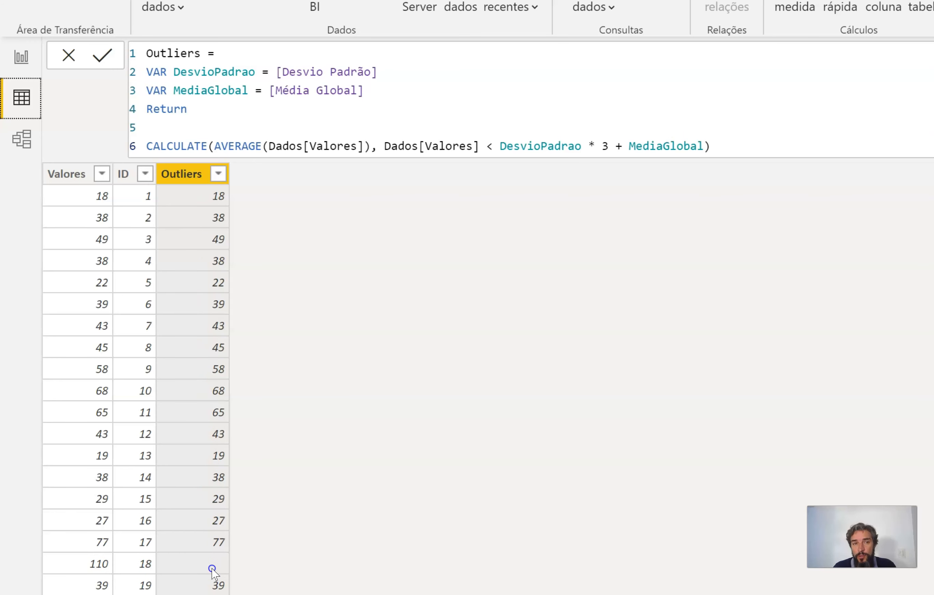
Put an IF with an ISBLANK test in front of the CALCULATE expression in the Outliers column formula.
{"action": "double_click", "coordinate": [148, 145]}
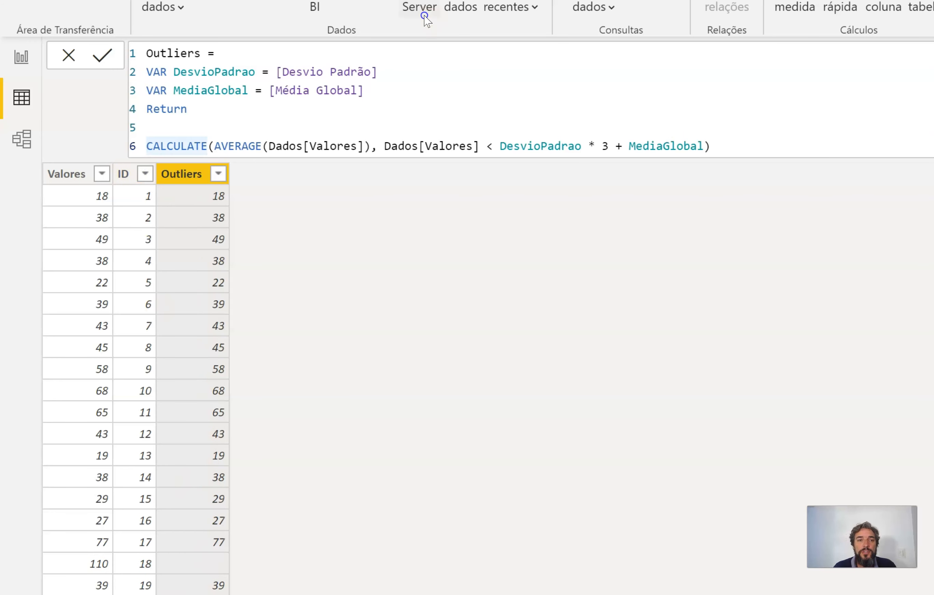
{"action": "type", "text": "IF(isbl"}
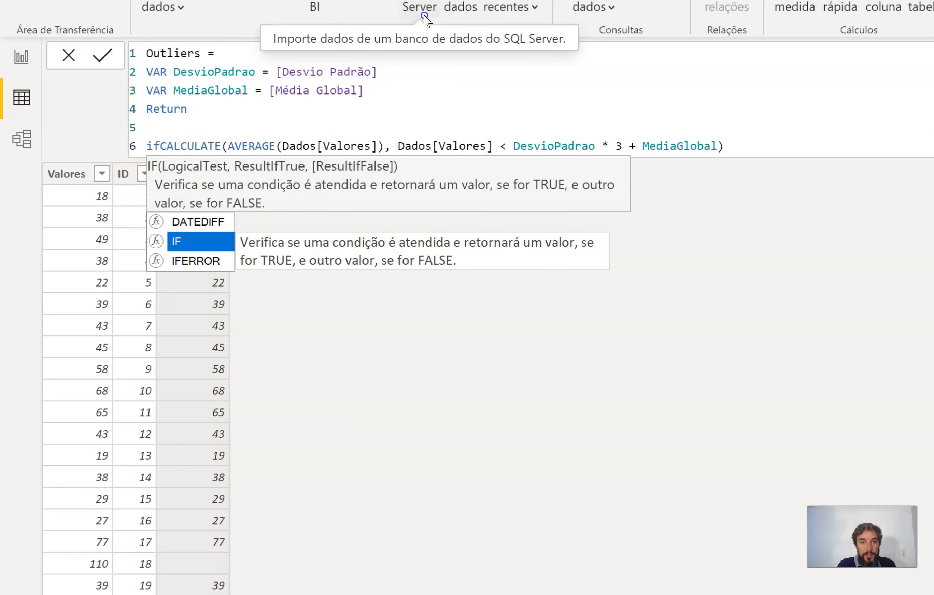